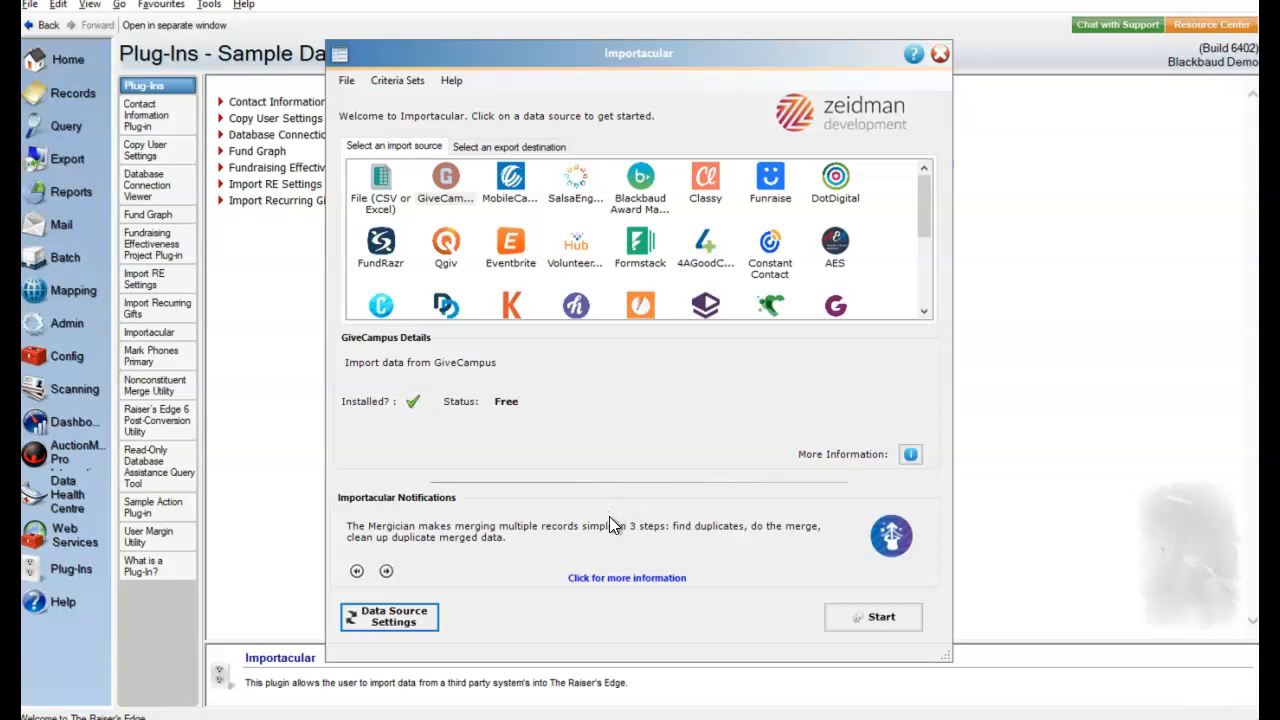
- Start an import from the GiveCampus data source and set its start date to 10/09/2021
click(443, 190)
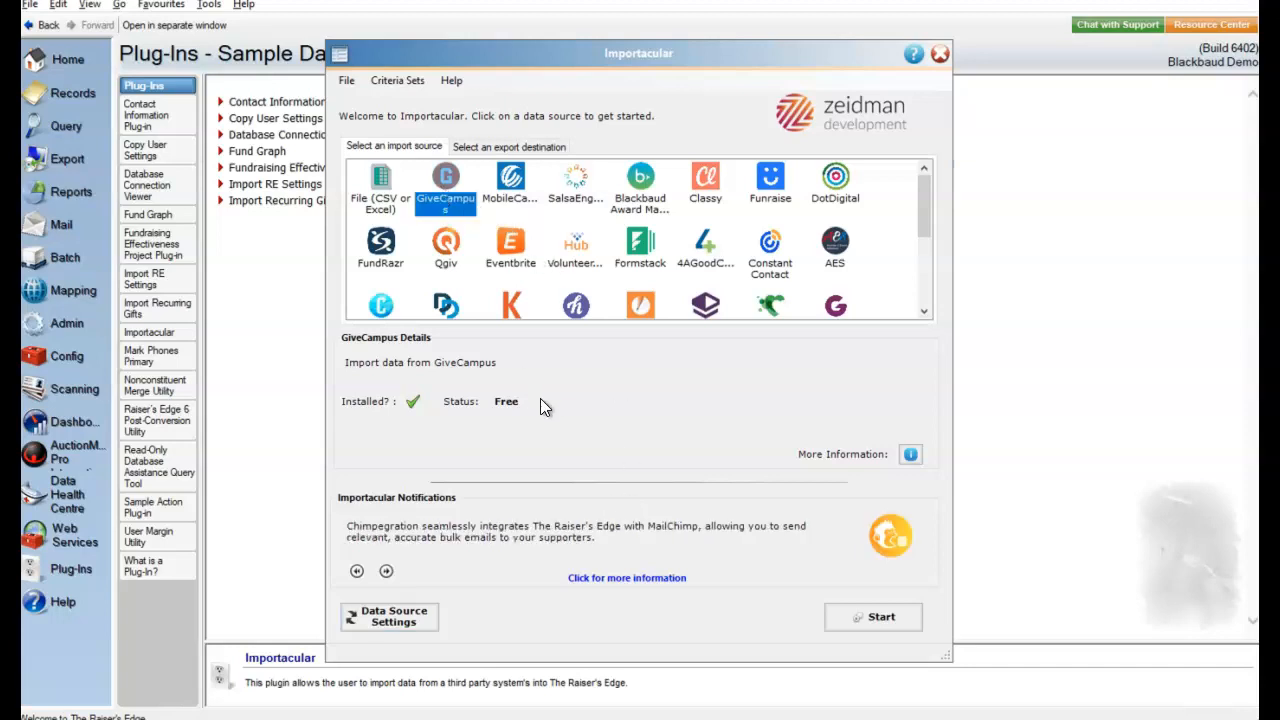
click(902, 622)
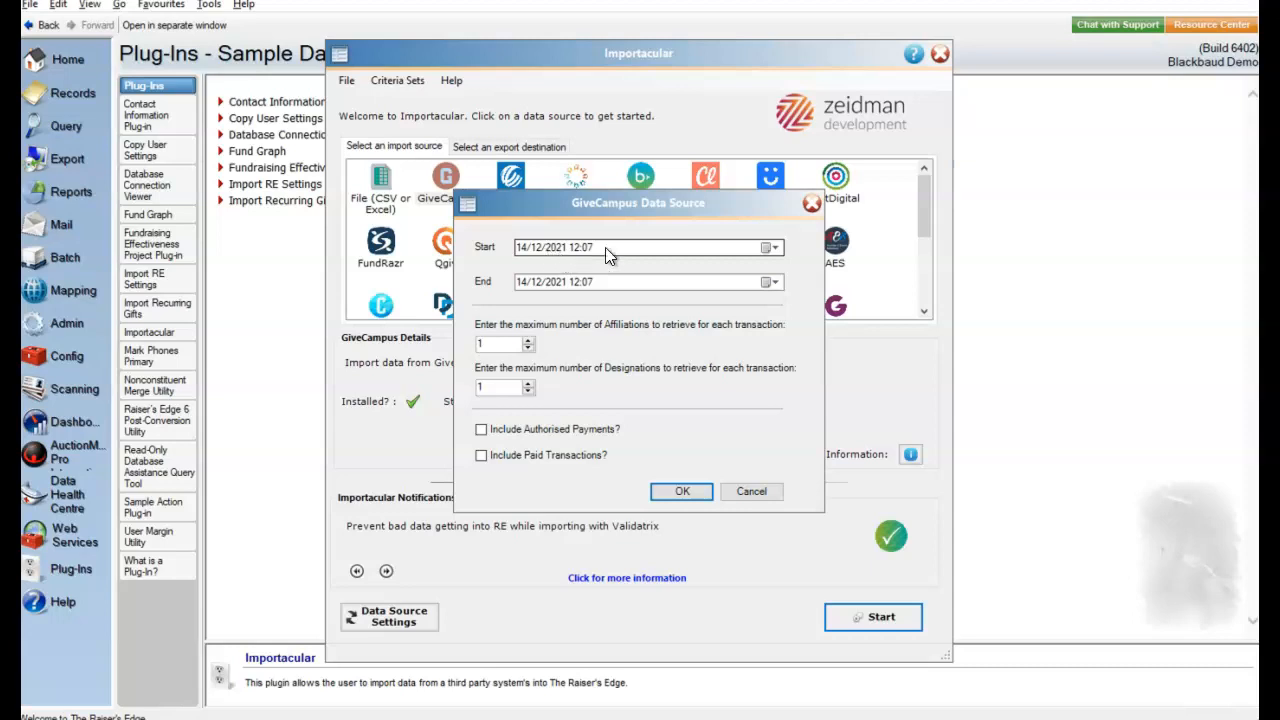
click(770, 248)
click(522, 271)
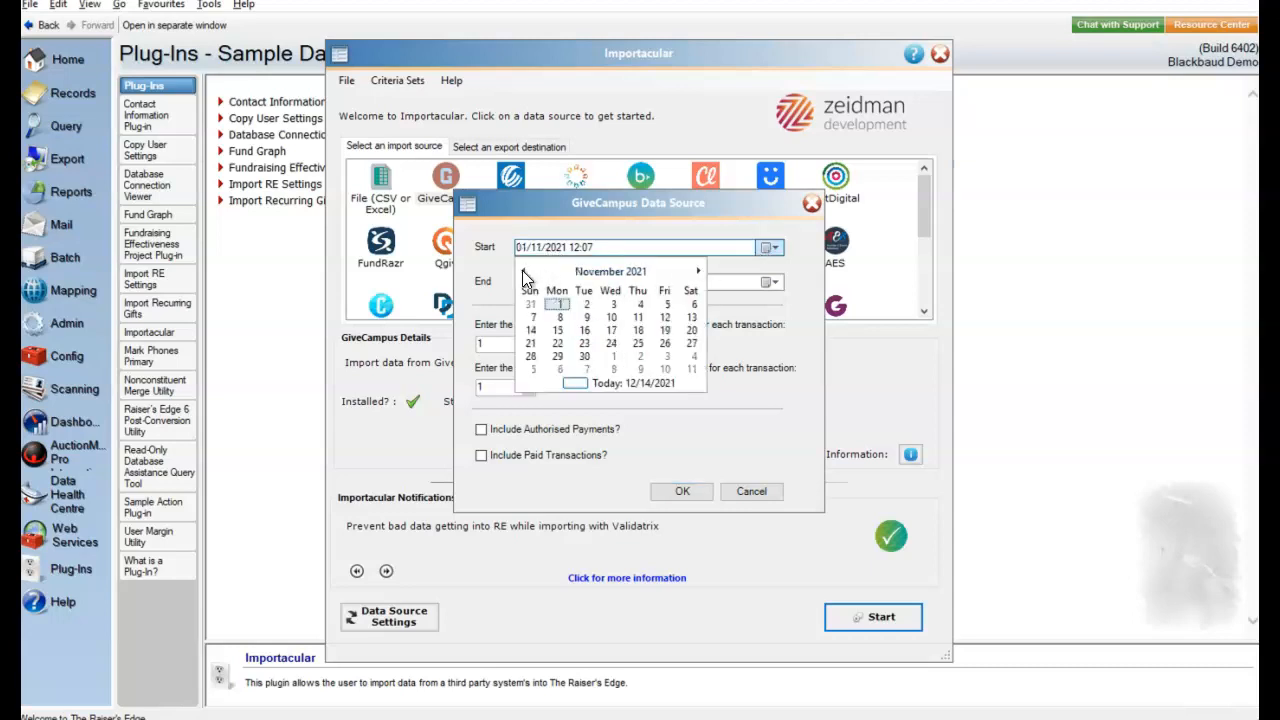
click(522, 271)
click(522, 271)
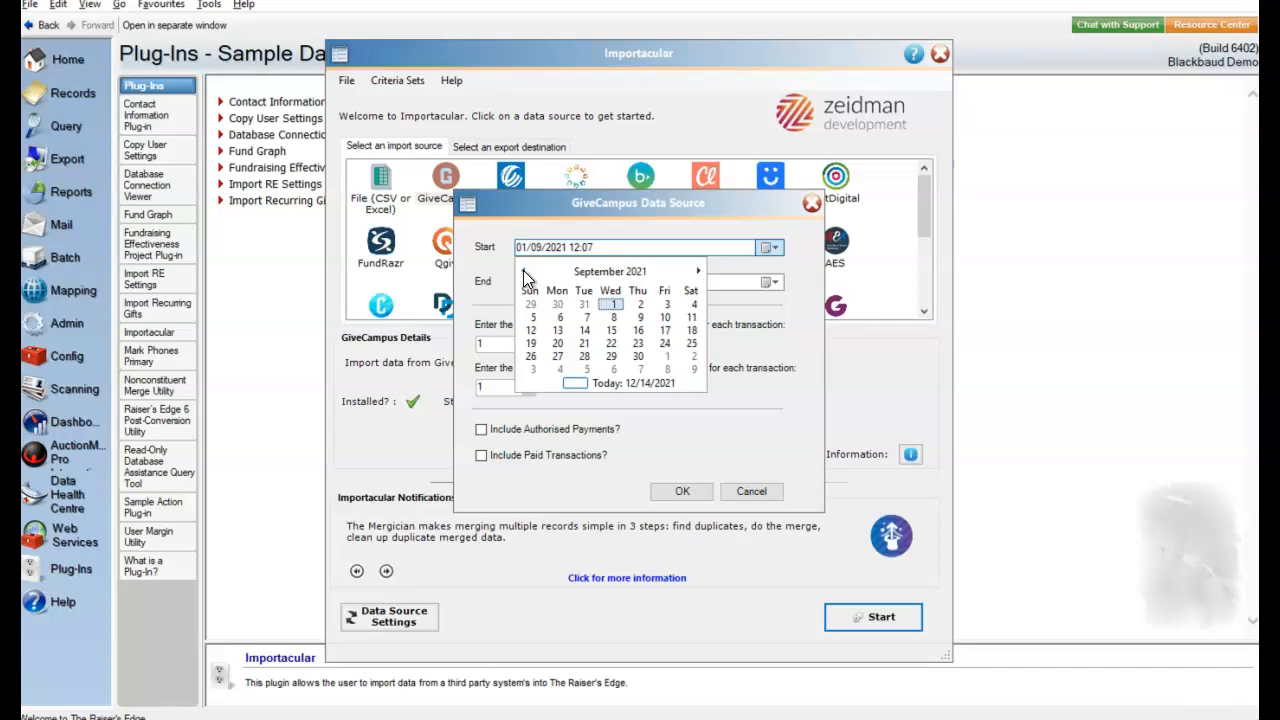
click(661, 318)
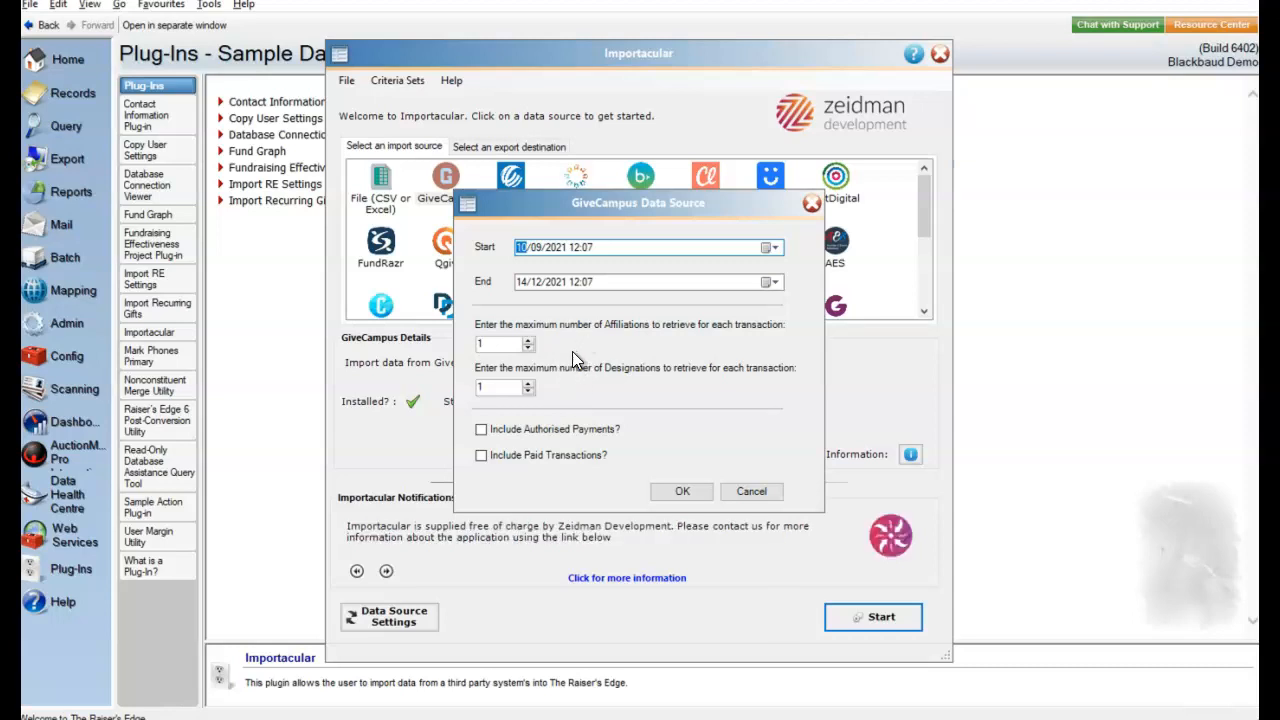
- Include authorised payments and paid transactions in the GiveCampus retrieval and load the records
click(482, 431)
click(482, 458)
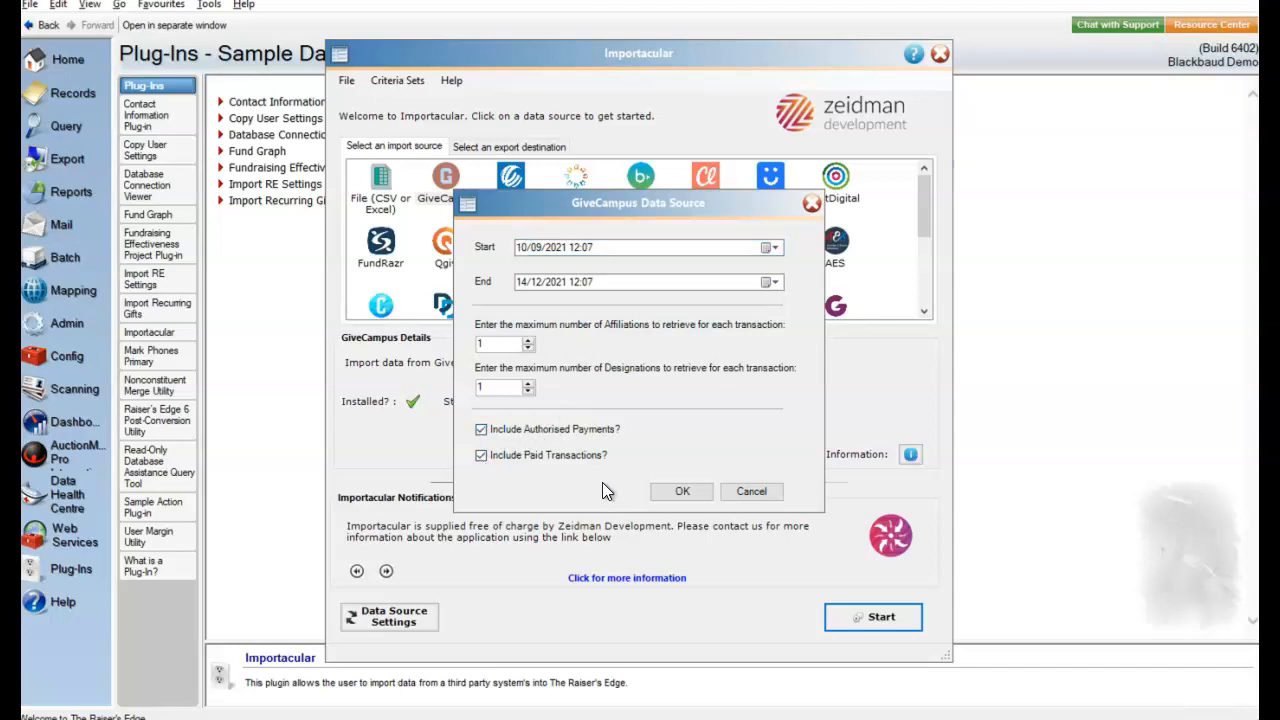
click(683, 493)
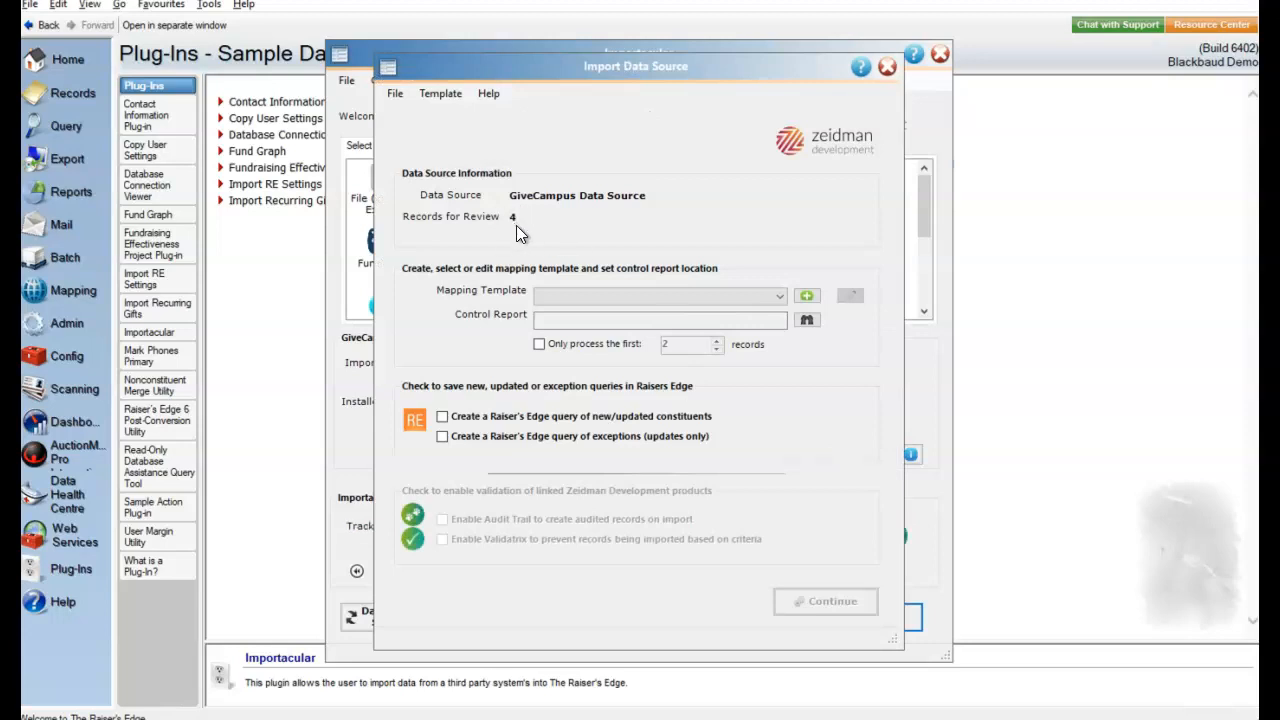
- Choose the GiveCampus Gifts mapping template and open its data mappings for editing
click(779, 304)
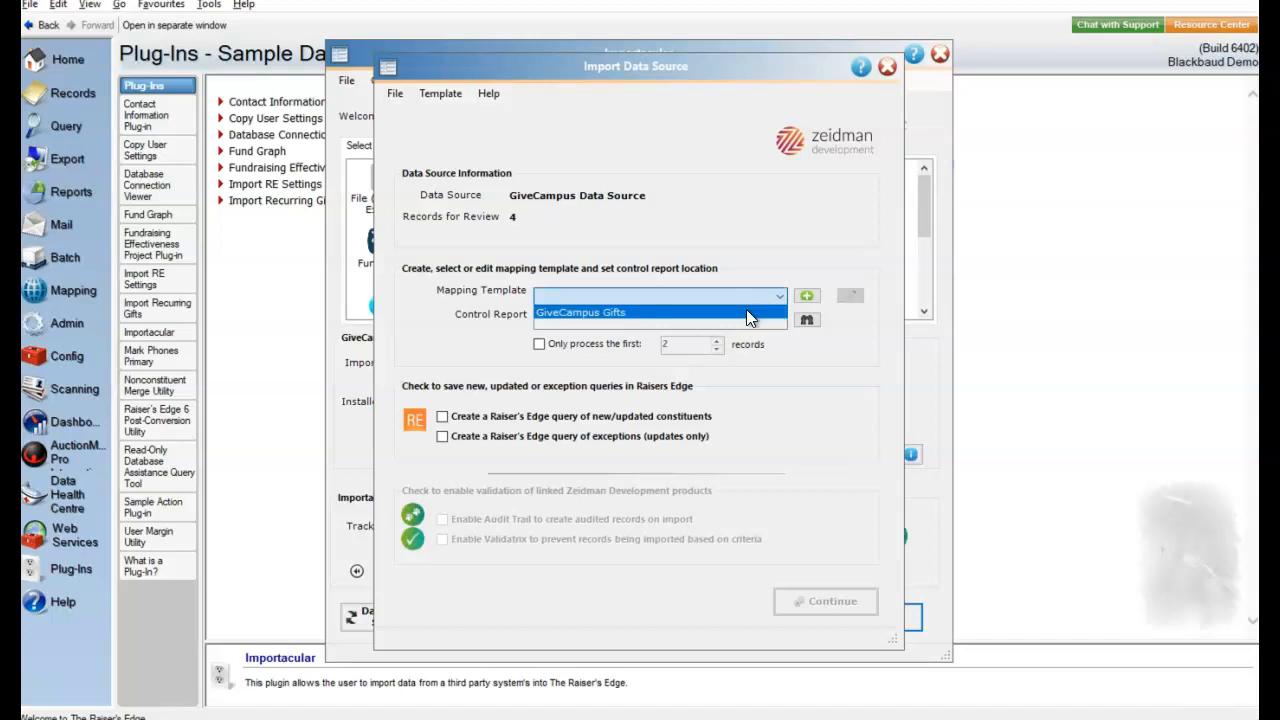
click(752, 313)
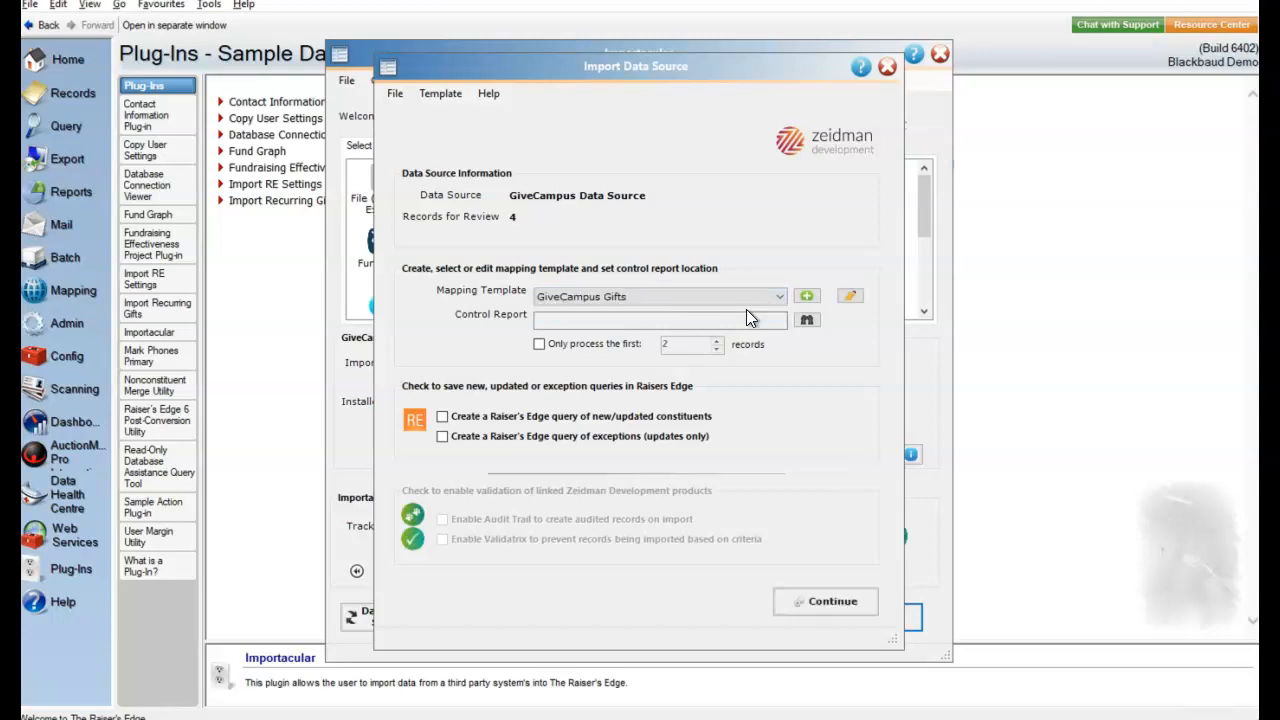
click(848, 298)
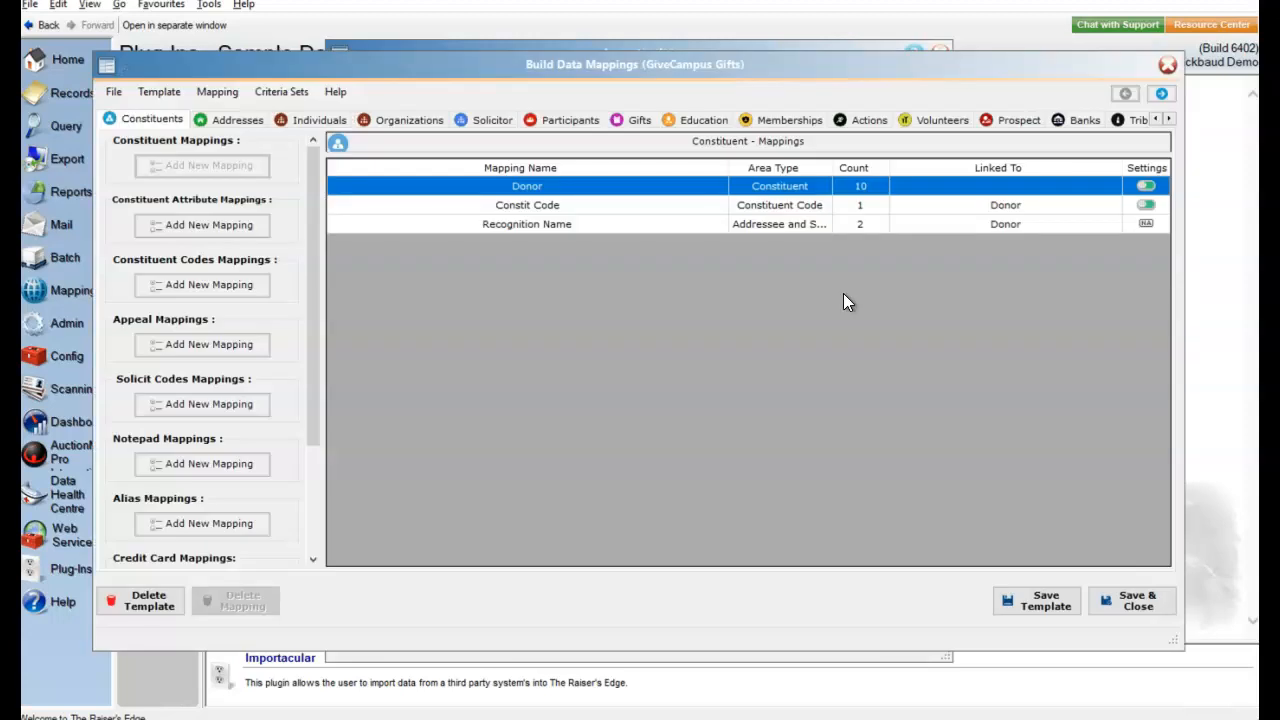
scroll(257, 216, down, 1)
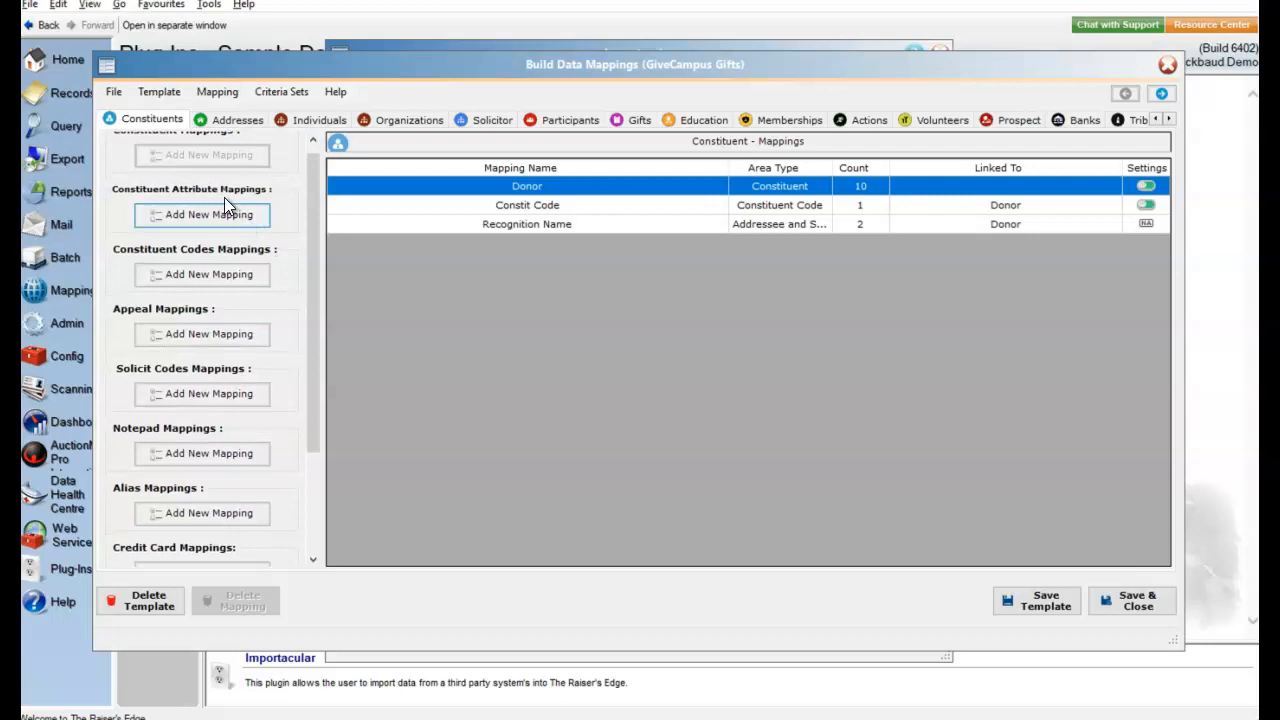
scroll(190, 160, up, 1)
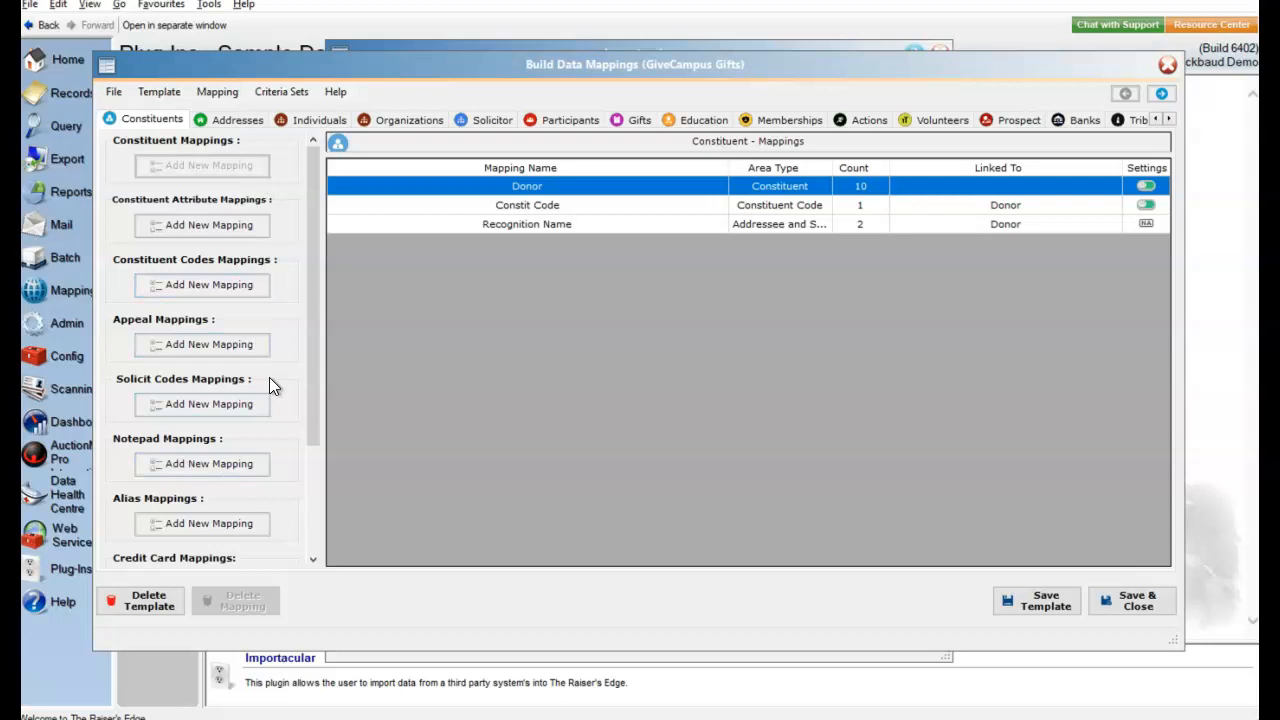
- Examine the Donor constituent mapping's Raiser's Edge fields, their available source fields and default values
double_click(532, 190)
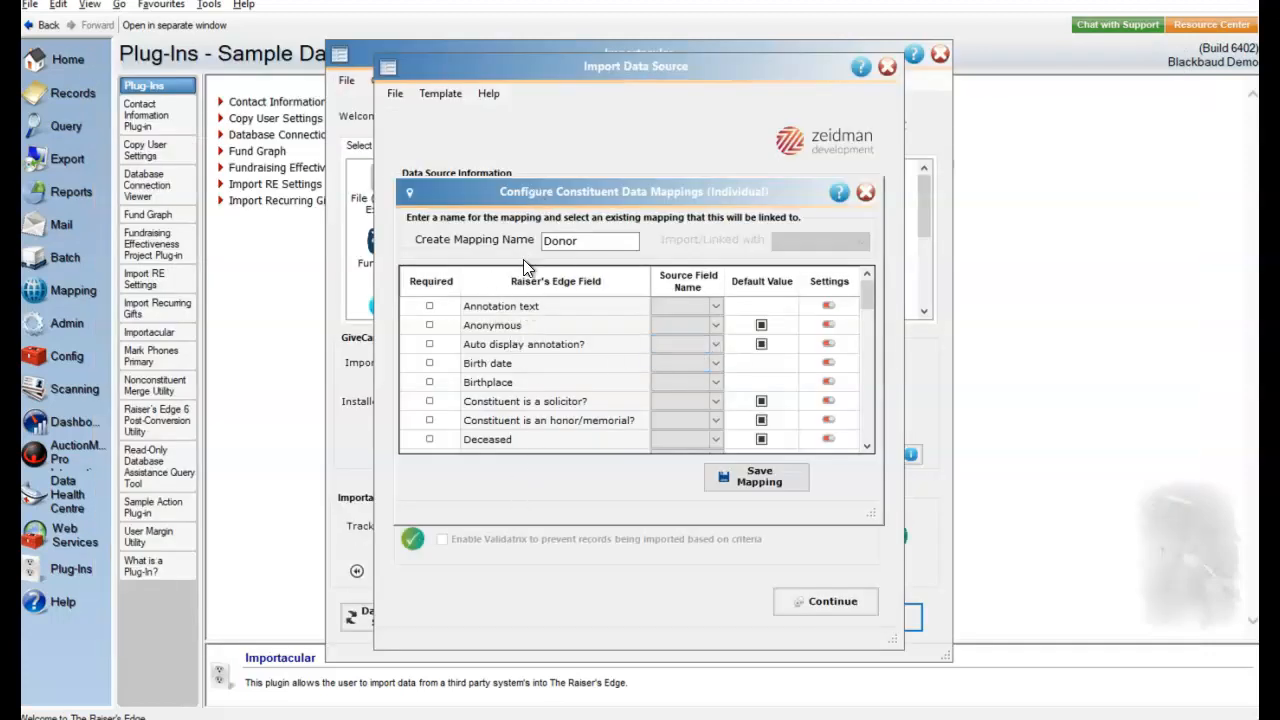
click(714, 304)
drag(823, 383, 828, 600)
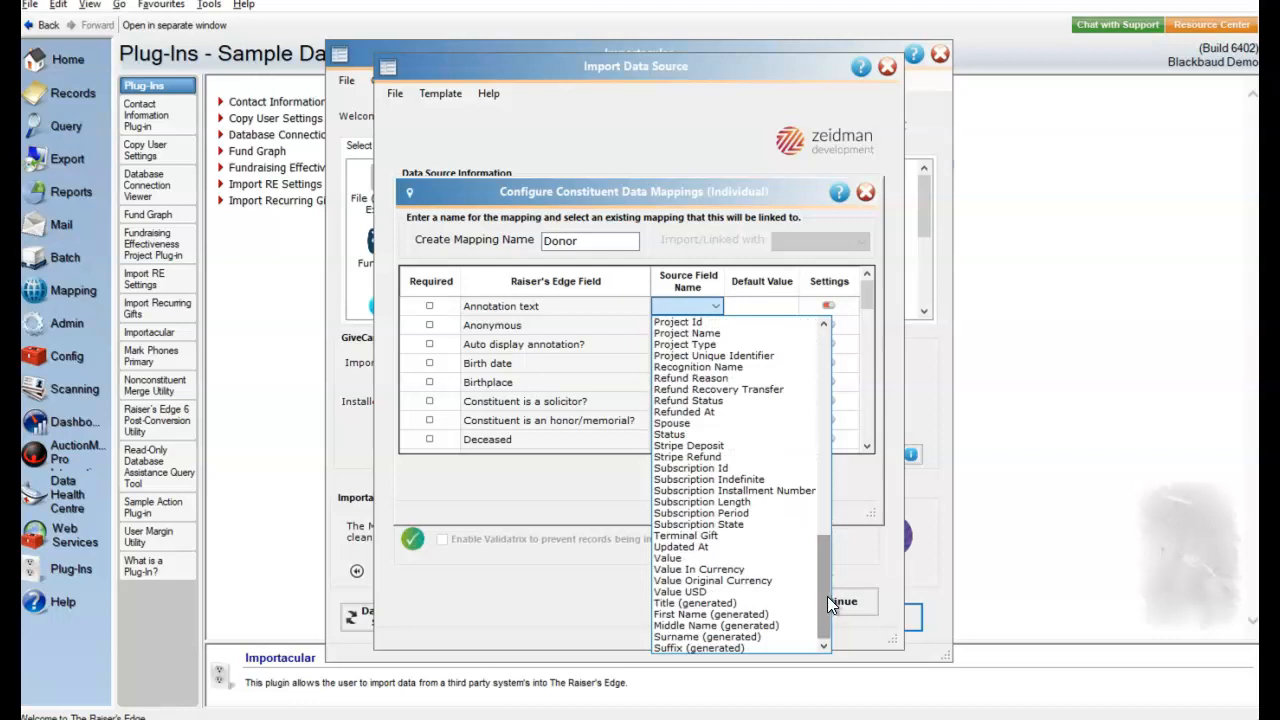
click(585, 368)
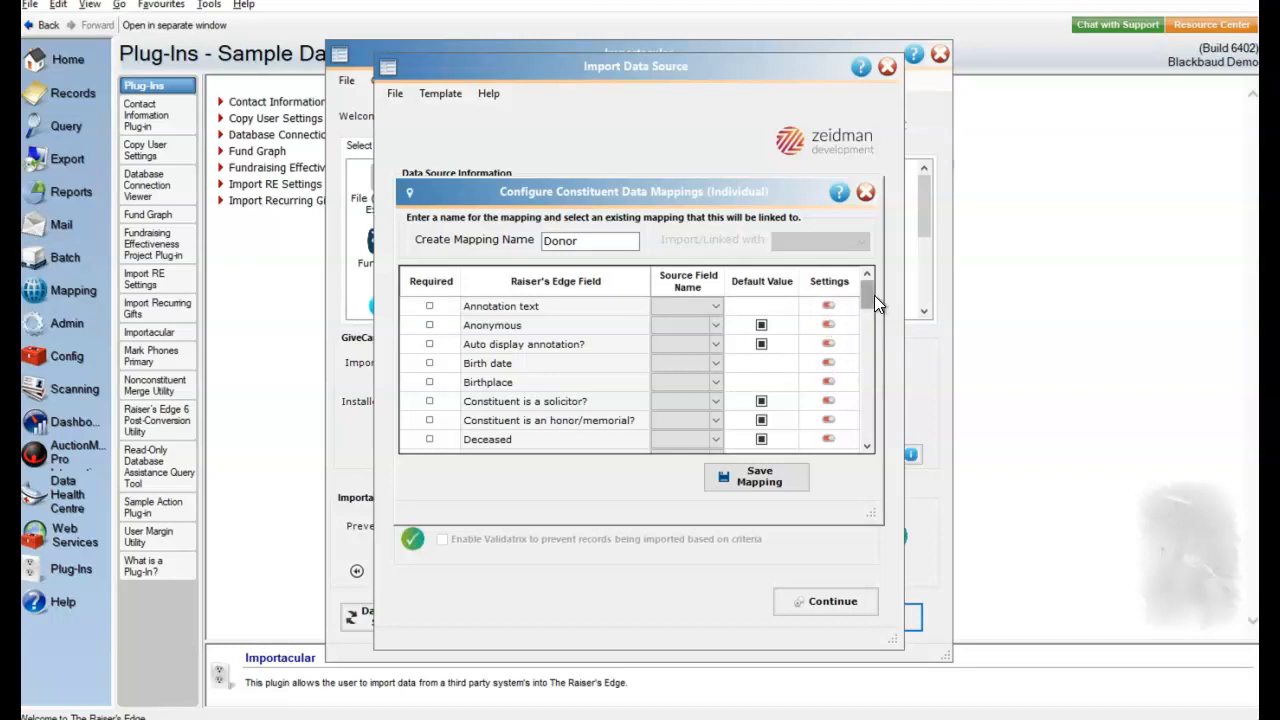
drag(873, 297, 869, 325)
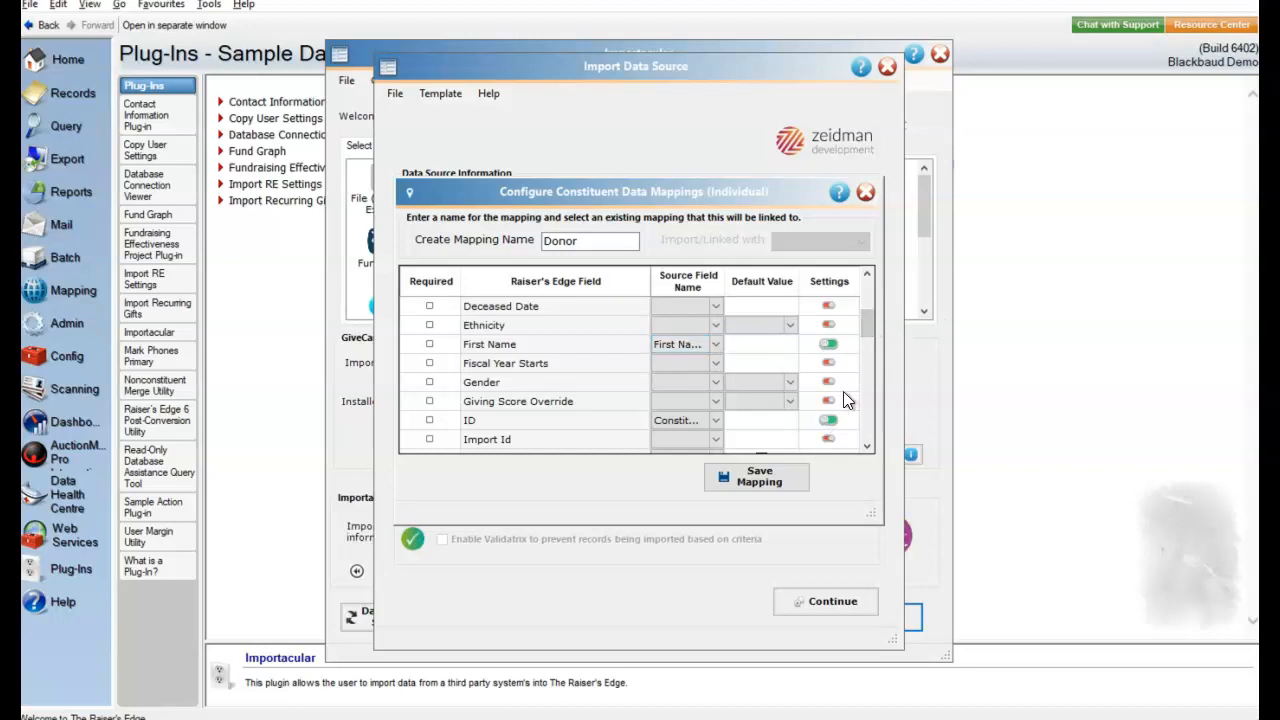
drag(862, 326, 867, 398)
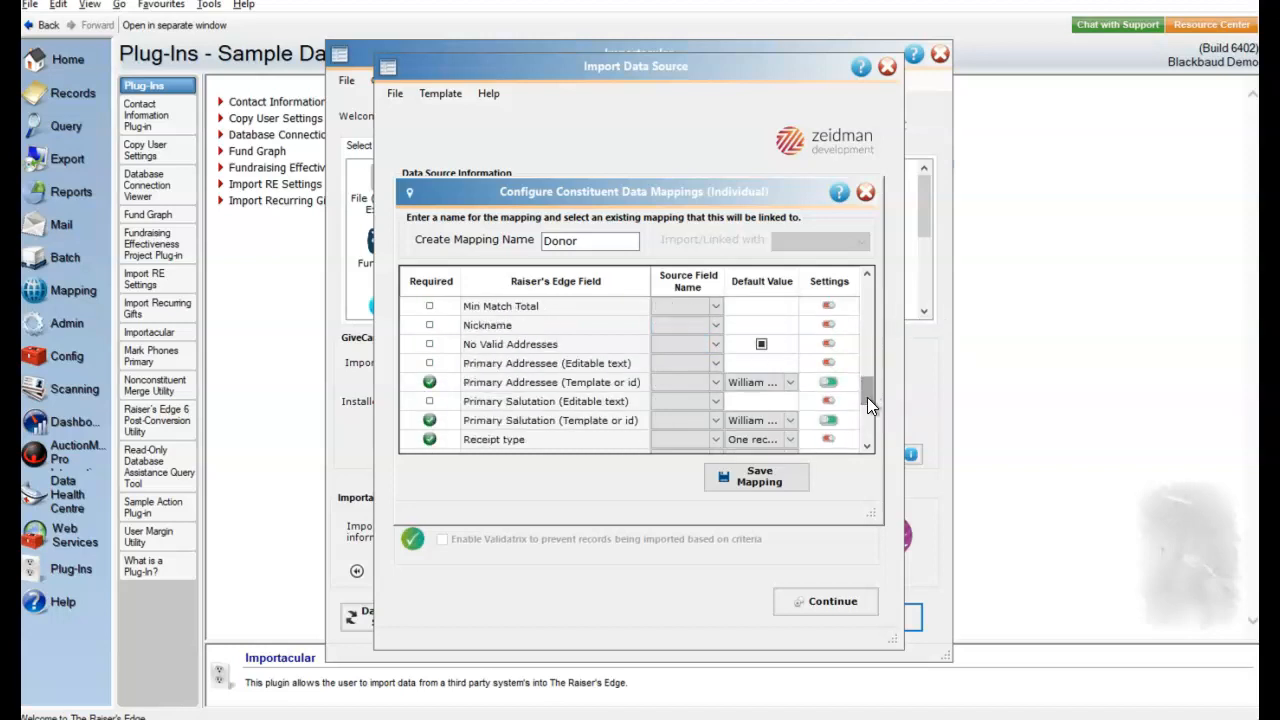
drag(867, 397, 869, 352)
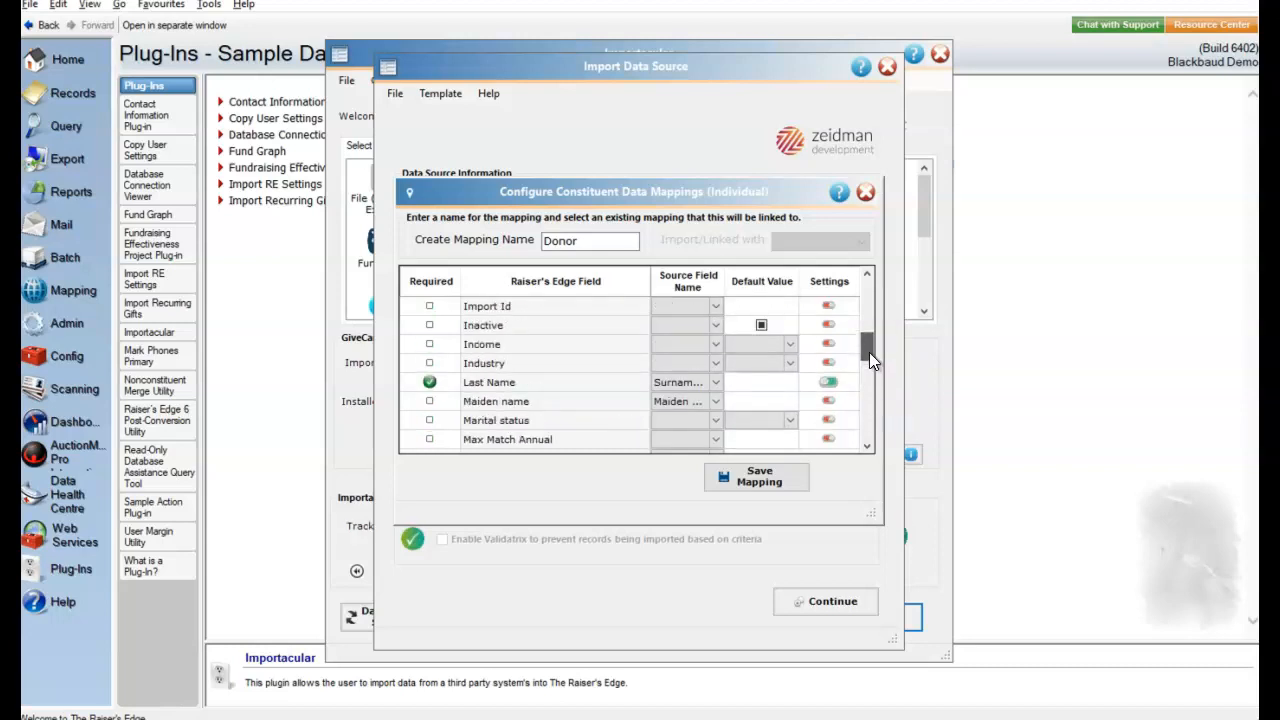
- Inspect the Last Name field's update, casing and transformation settings, and close the Donor mapping without saving
click(827, 382)
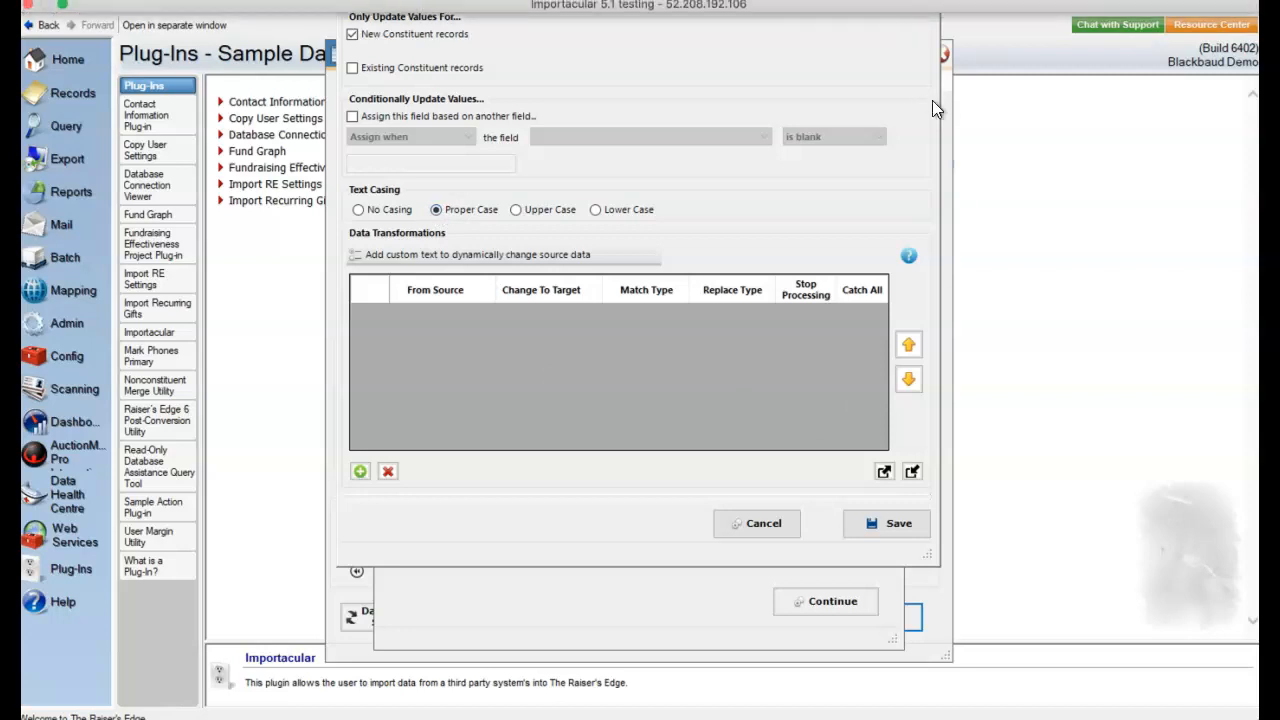
click(922, 1)
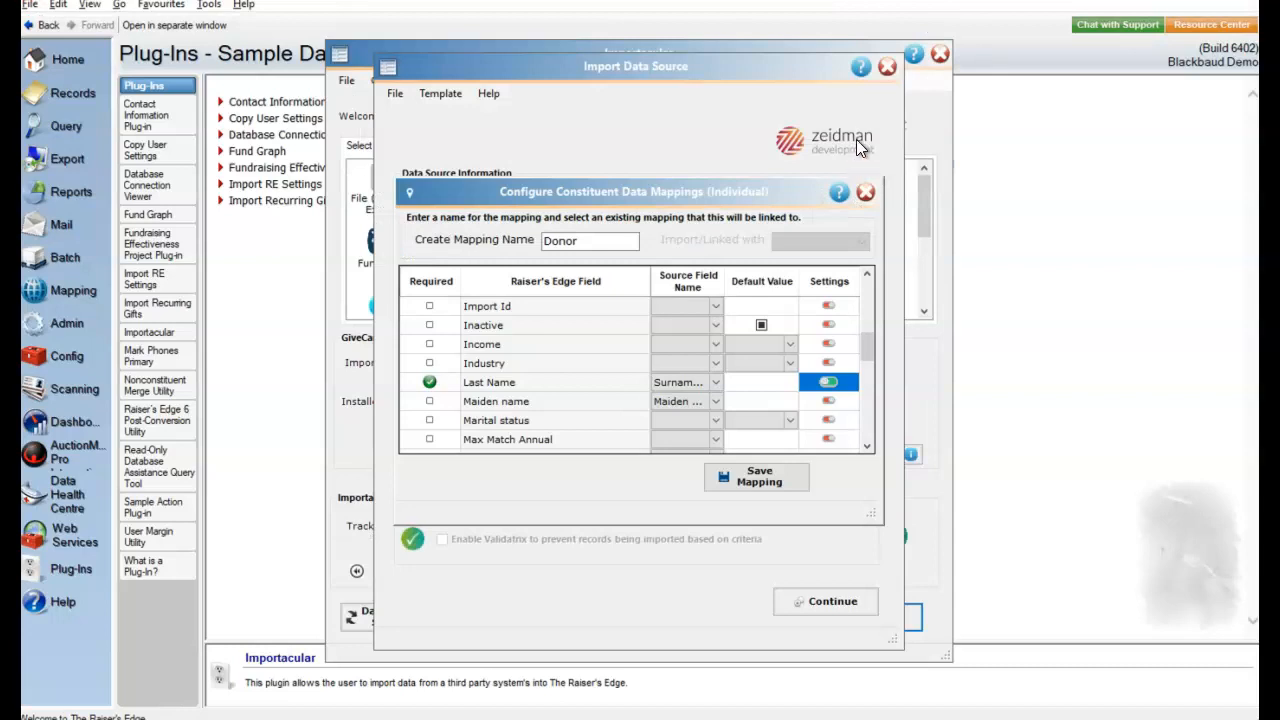
click(866, 192)
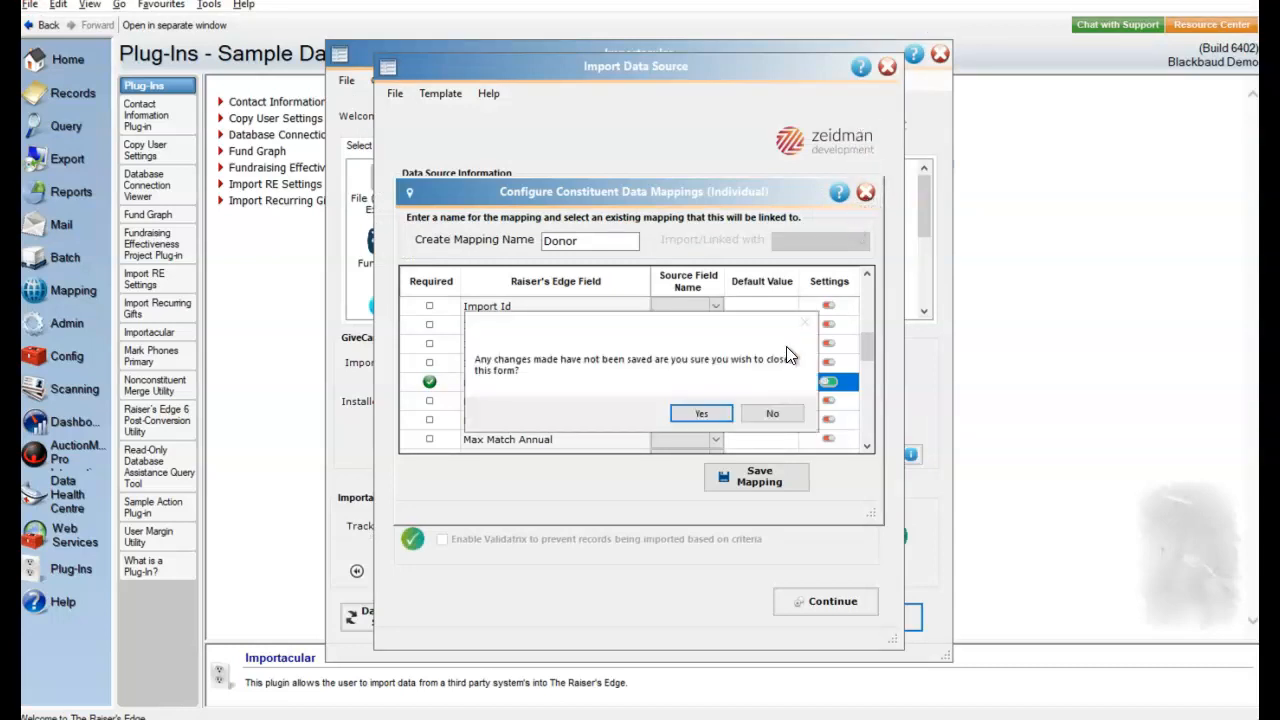
click(719, 412)
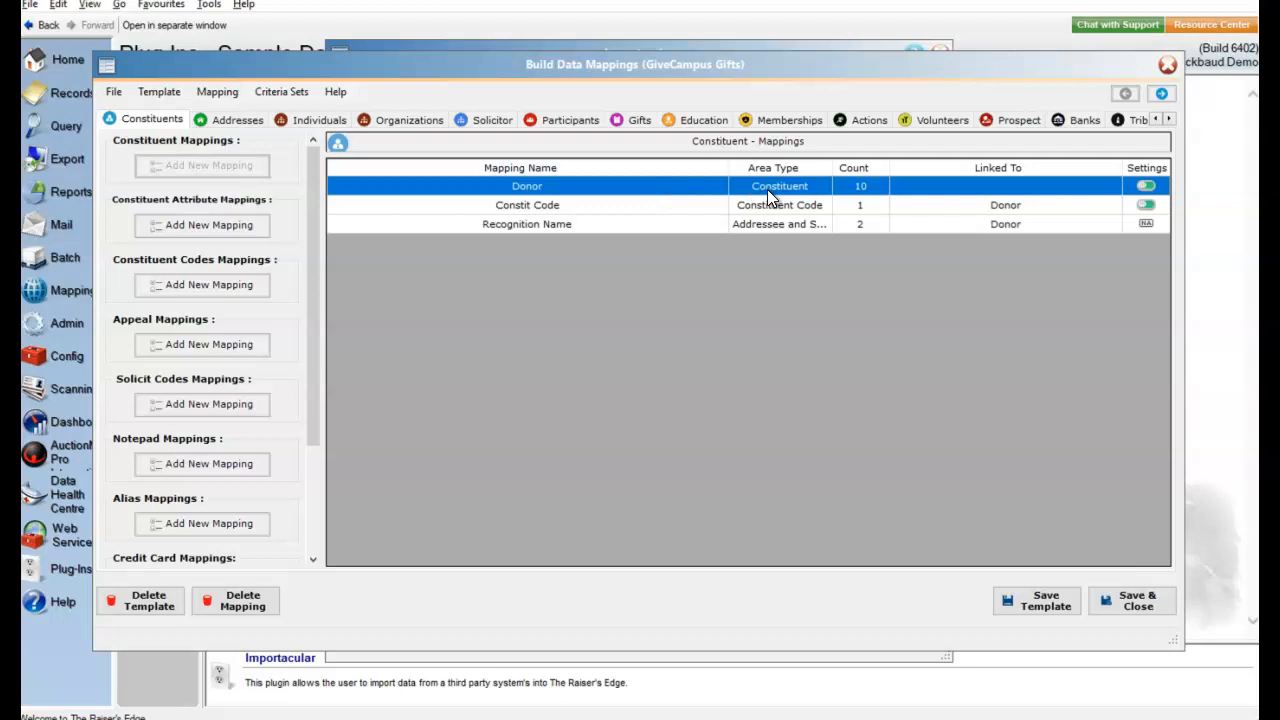
- Review the Donor mapping's area settings for name parsing and the Recognition Name mapping's addressee and salutation fields
click(1146, 186)
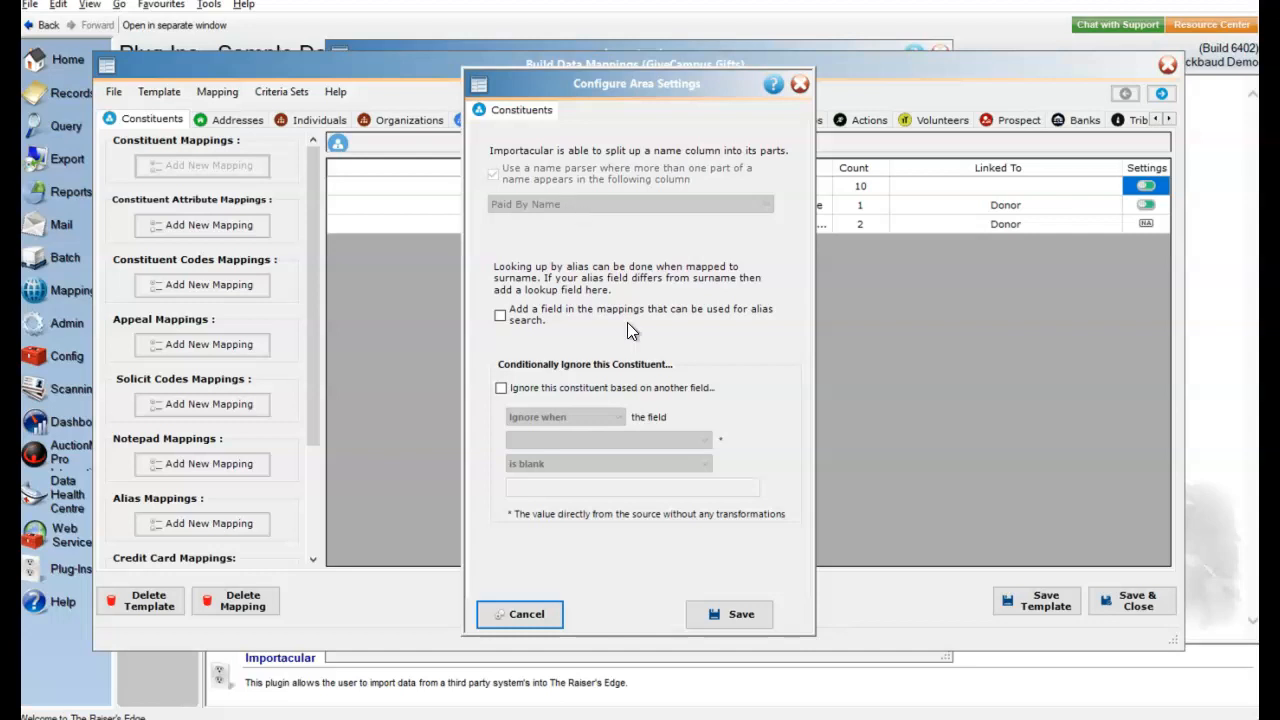
click(741, 615)
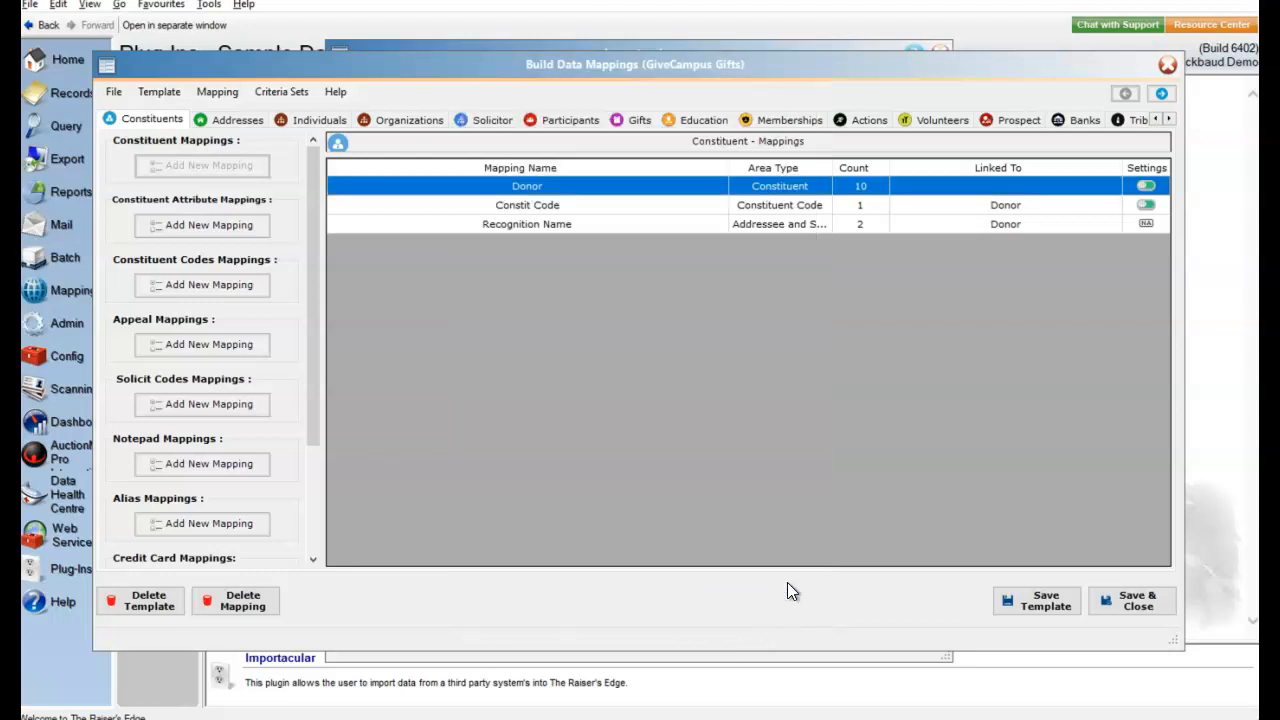
double_click(618, 228)
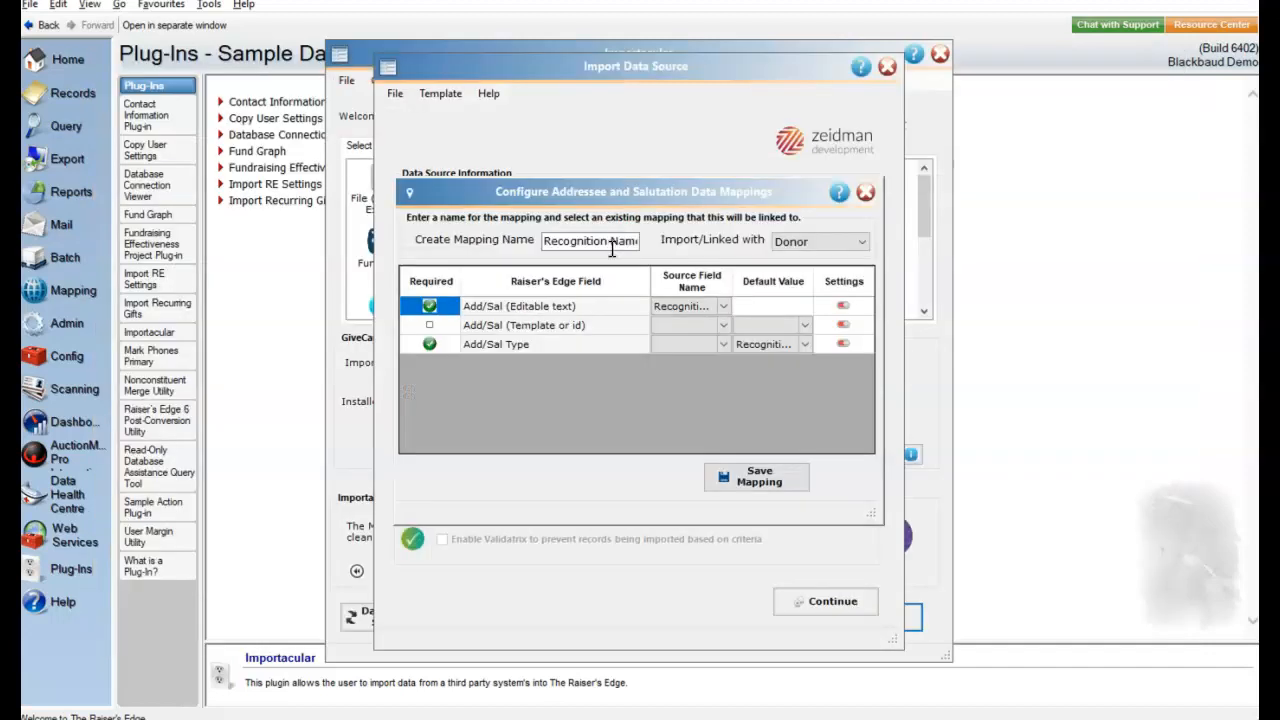
click(724, 308)
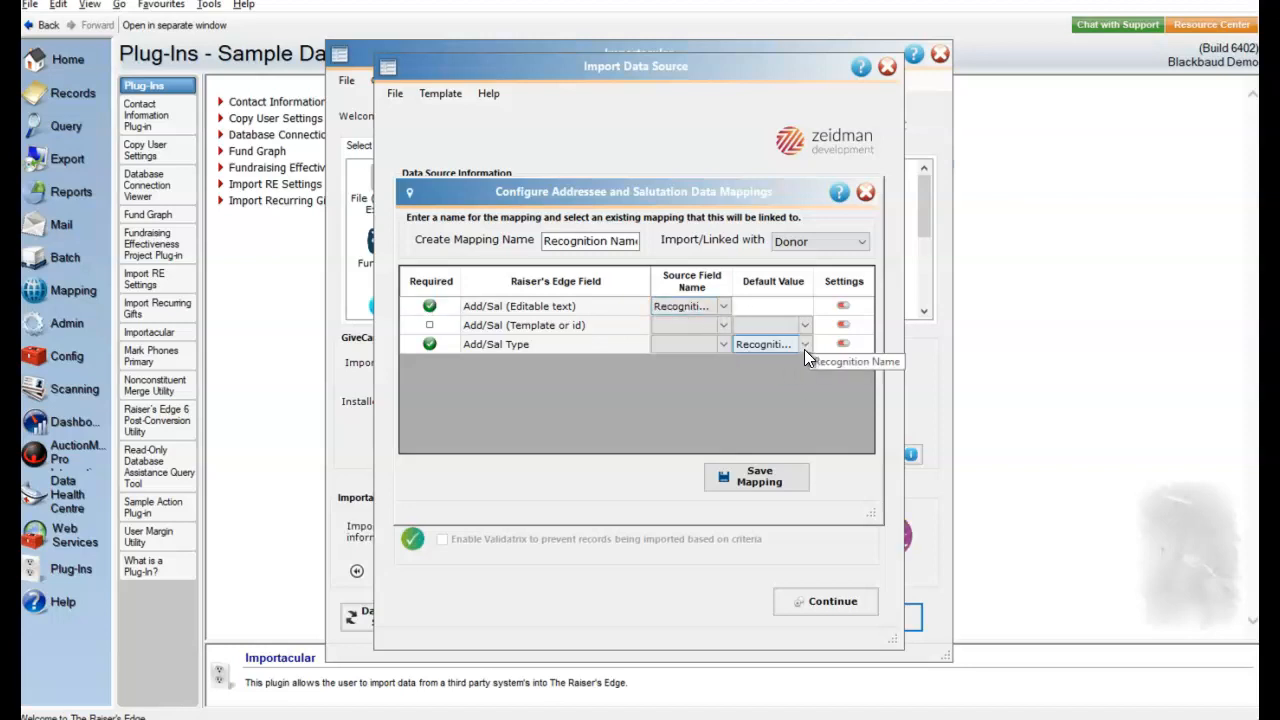
click(866, 193)
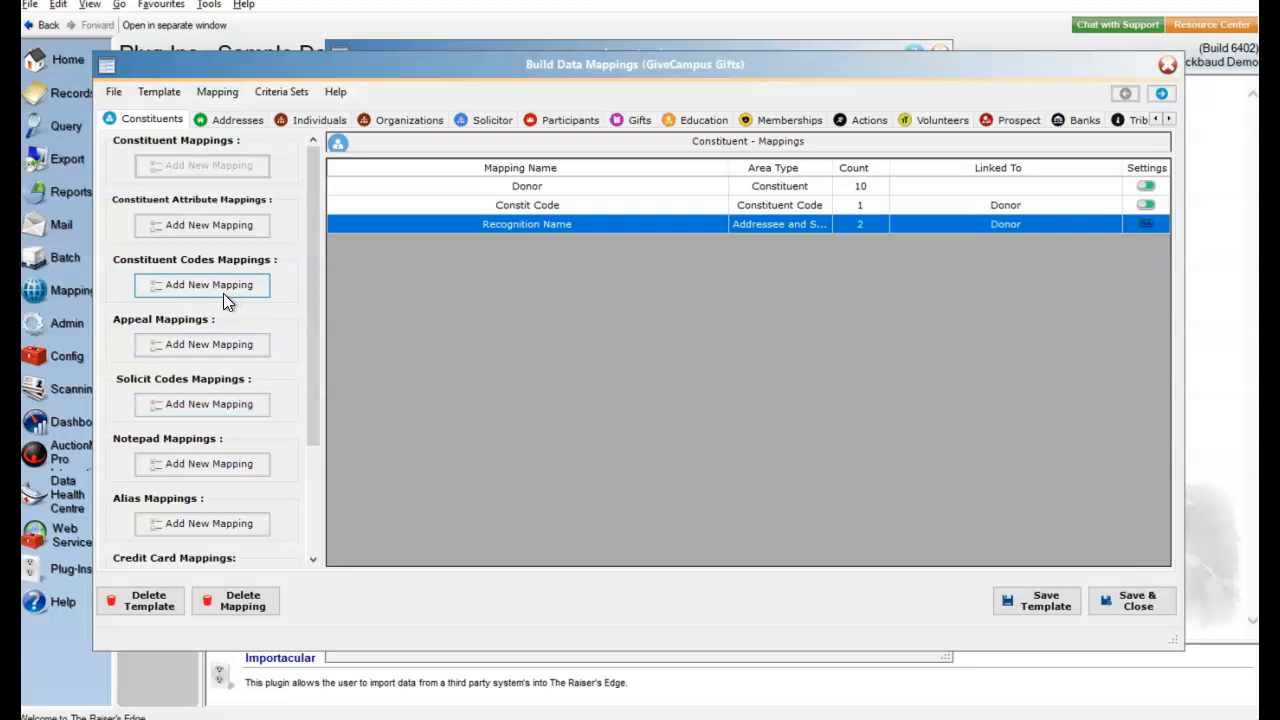
scroll(223, 293, down, 2)
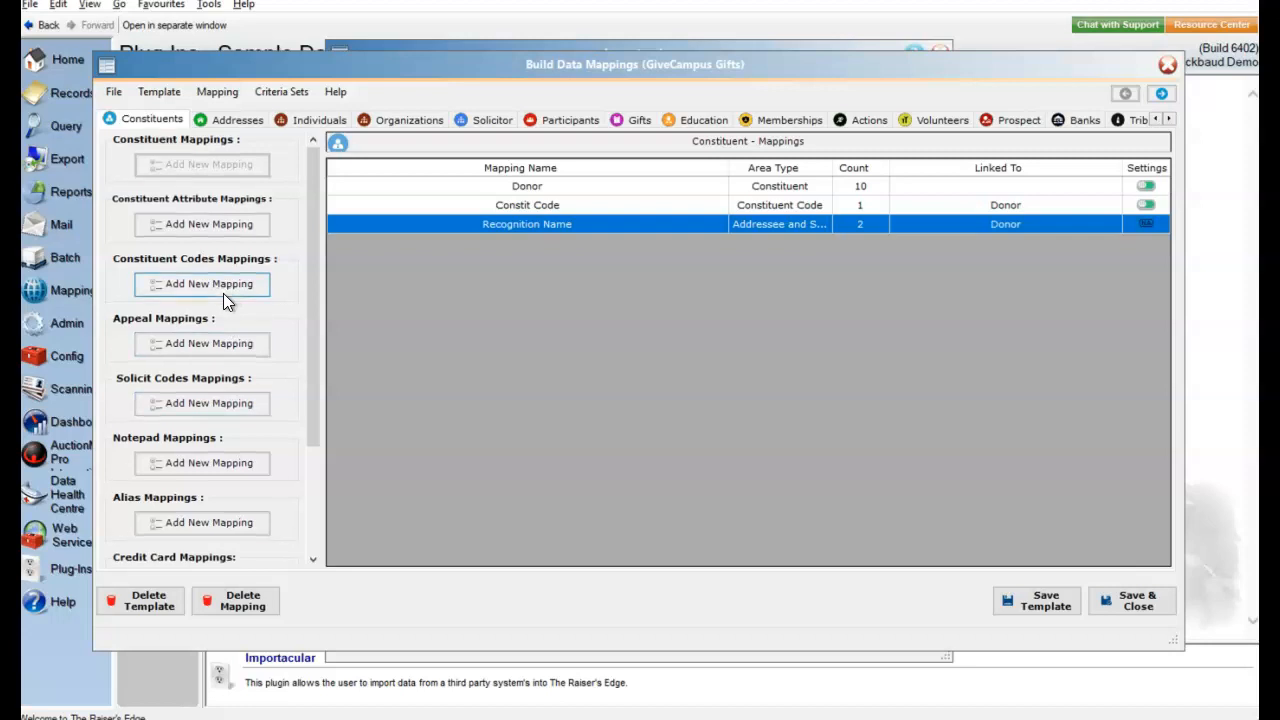
- Review the Address mapping's source fields, required fields and default values, and save the mapping
click(228, 118)
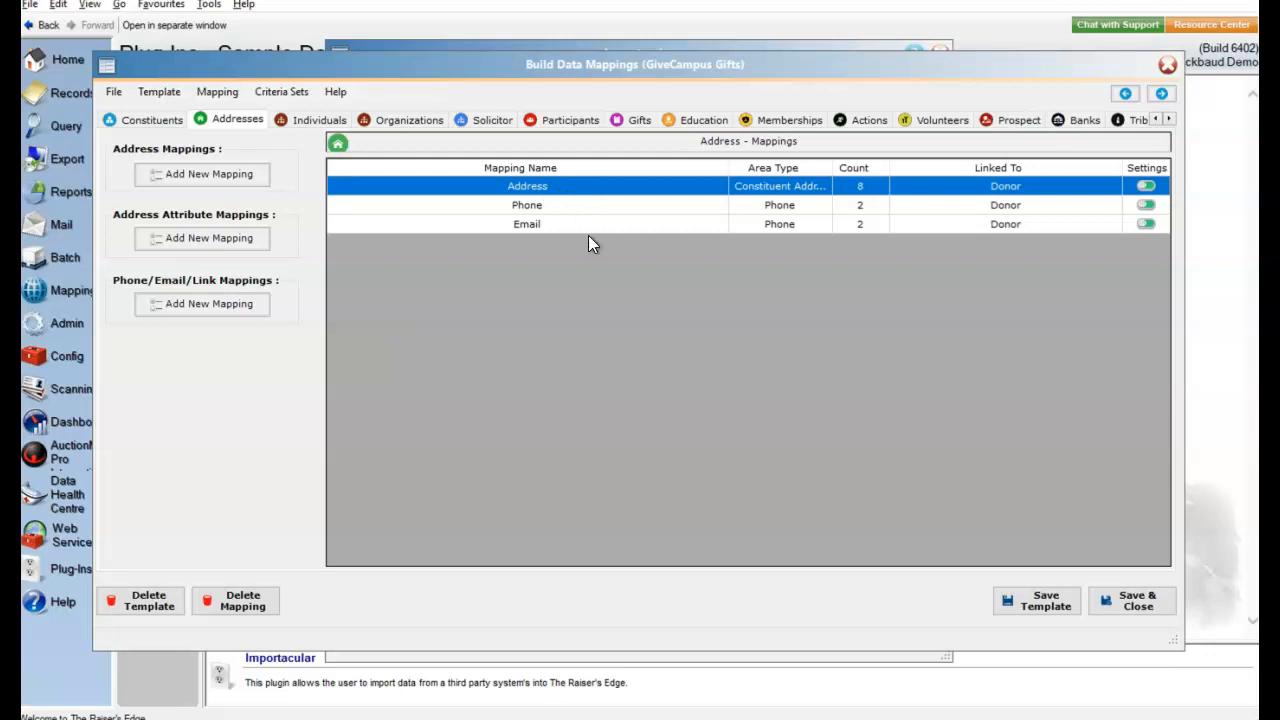
double_click(571, 186)
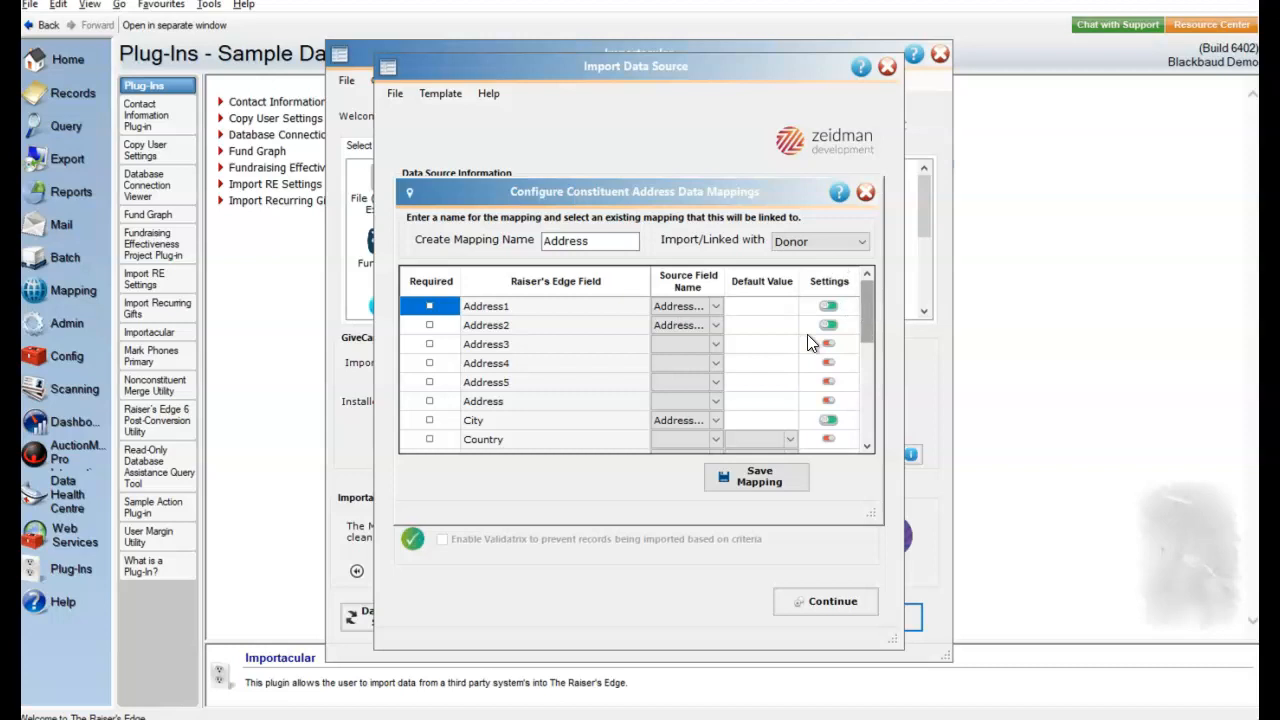
drag(865, 314, 862, 383)
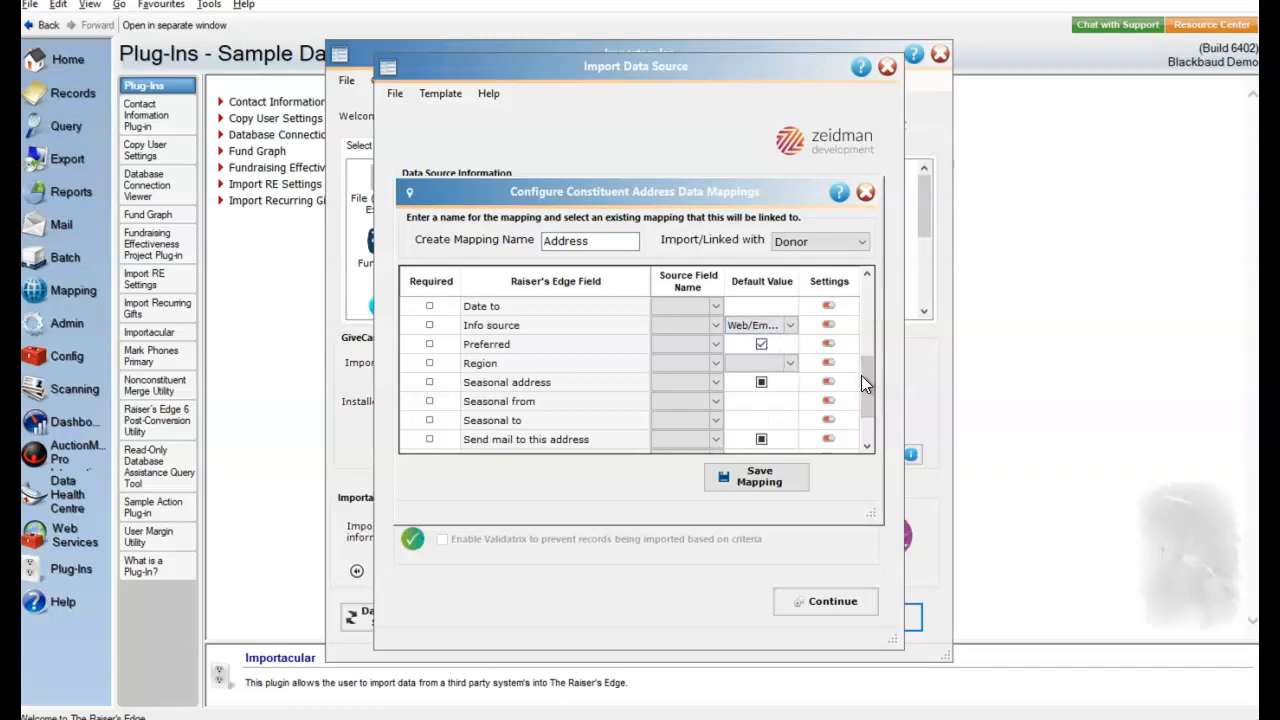
drag(871, 377, 870, 412)
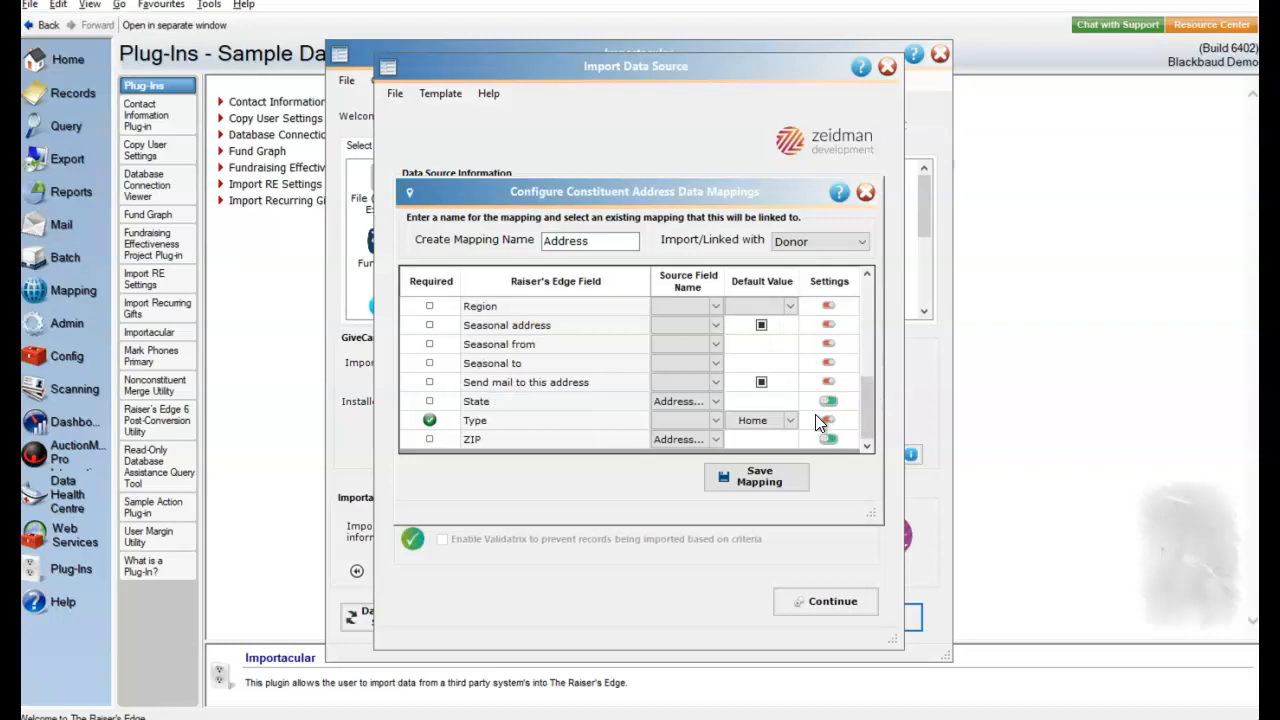
click(763, 422)
mouse_move(424, 425)
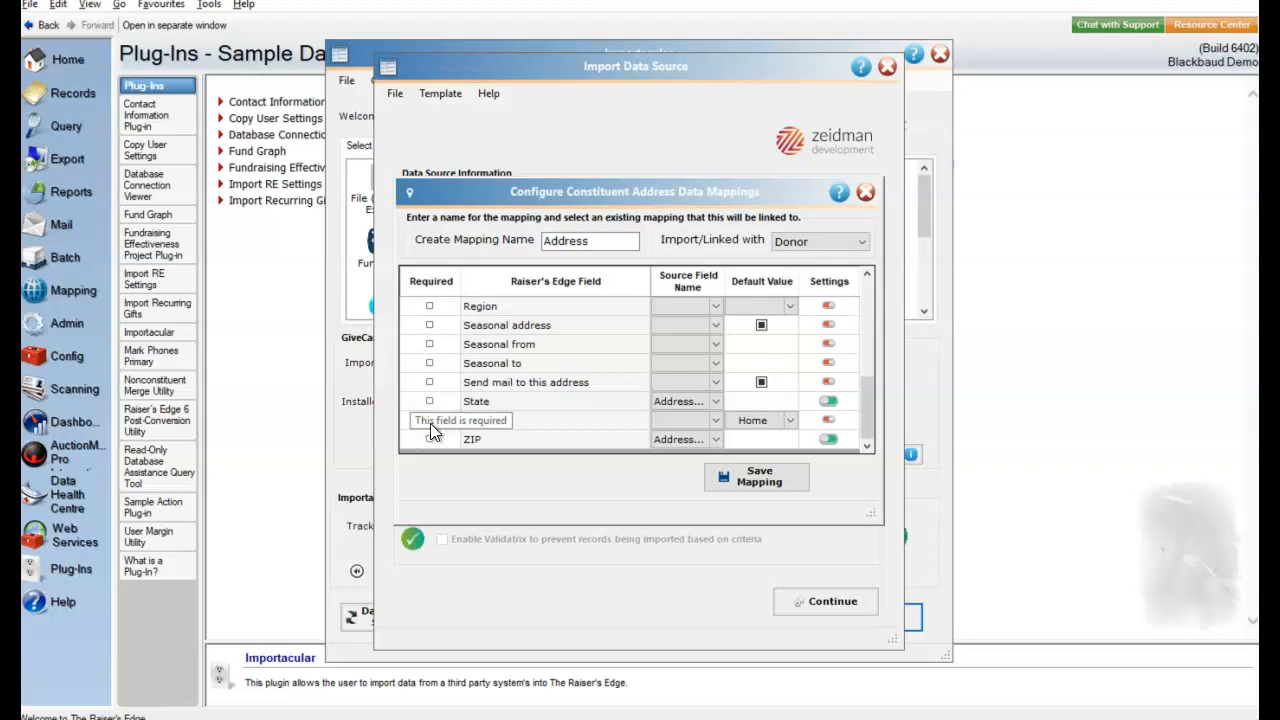
click(697, 420)
click(778, 480)
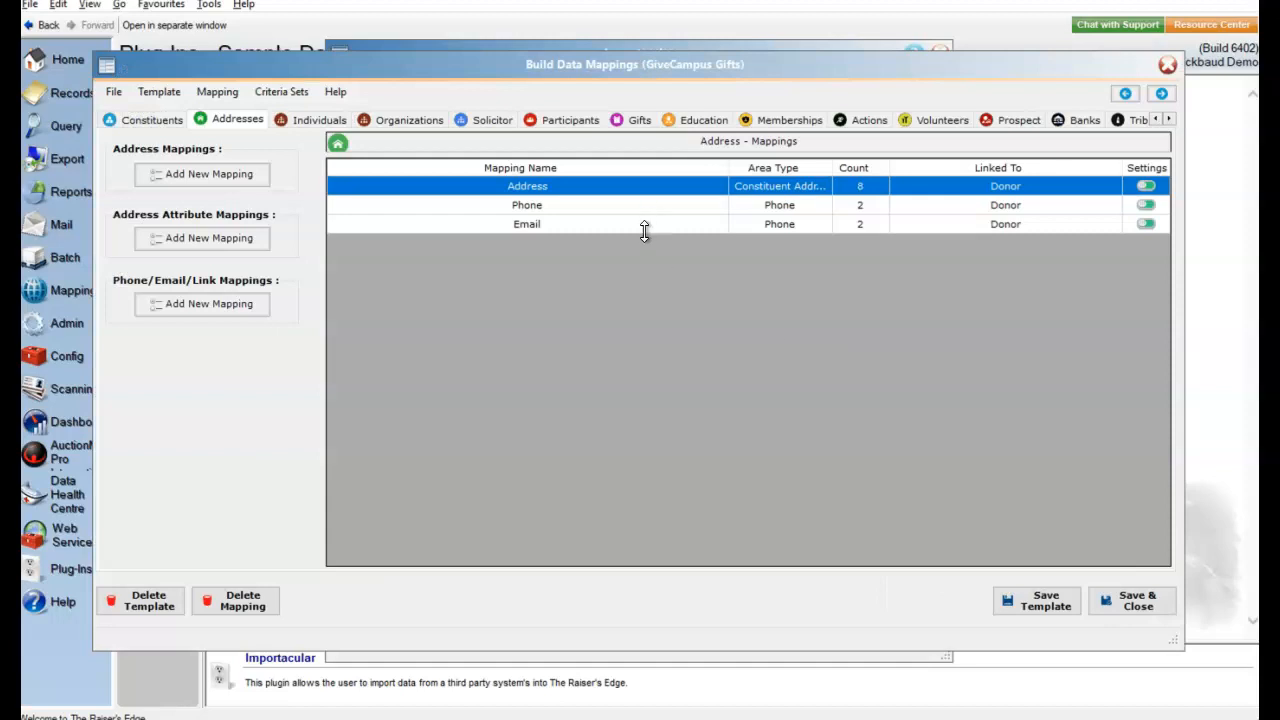
- Open the Gift mapping and examine the source fields and default values of its first fields, from Acknowledge through Campaign
click(631, 121)
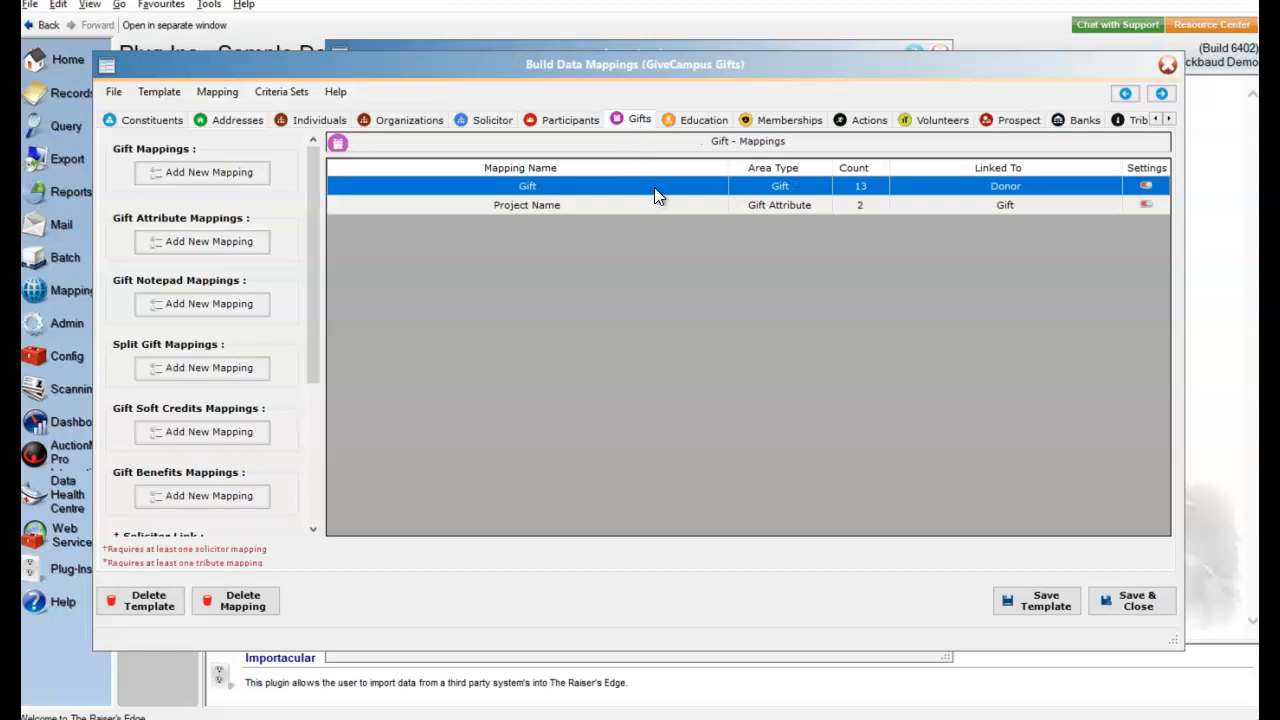
double_click(654, 187)
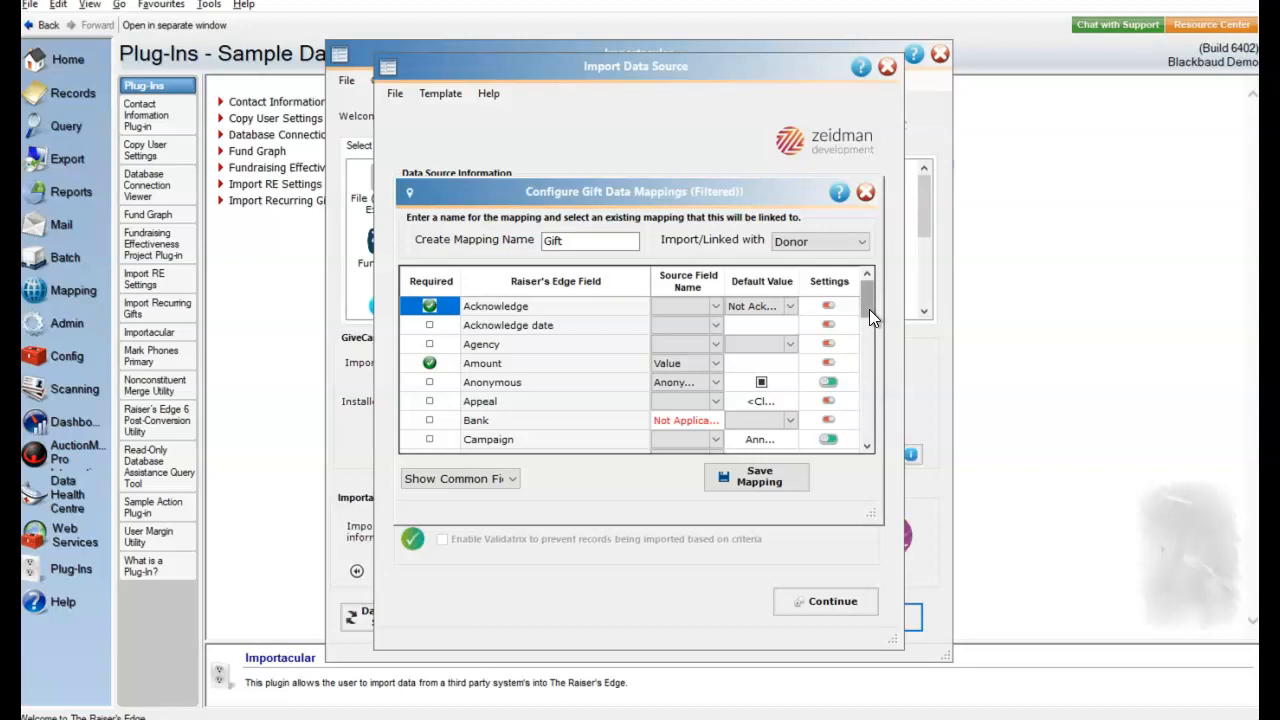
scroll(869, 311, down, 1)
scroll(869, 317, up, 1)
drag(870, 313, 869, 334)
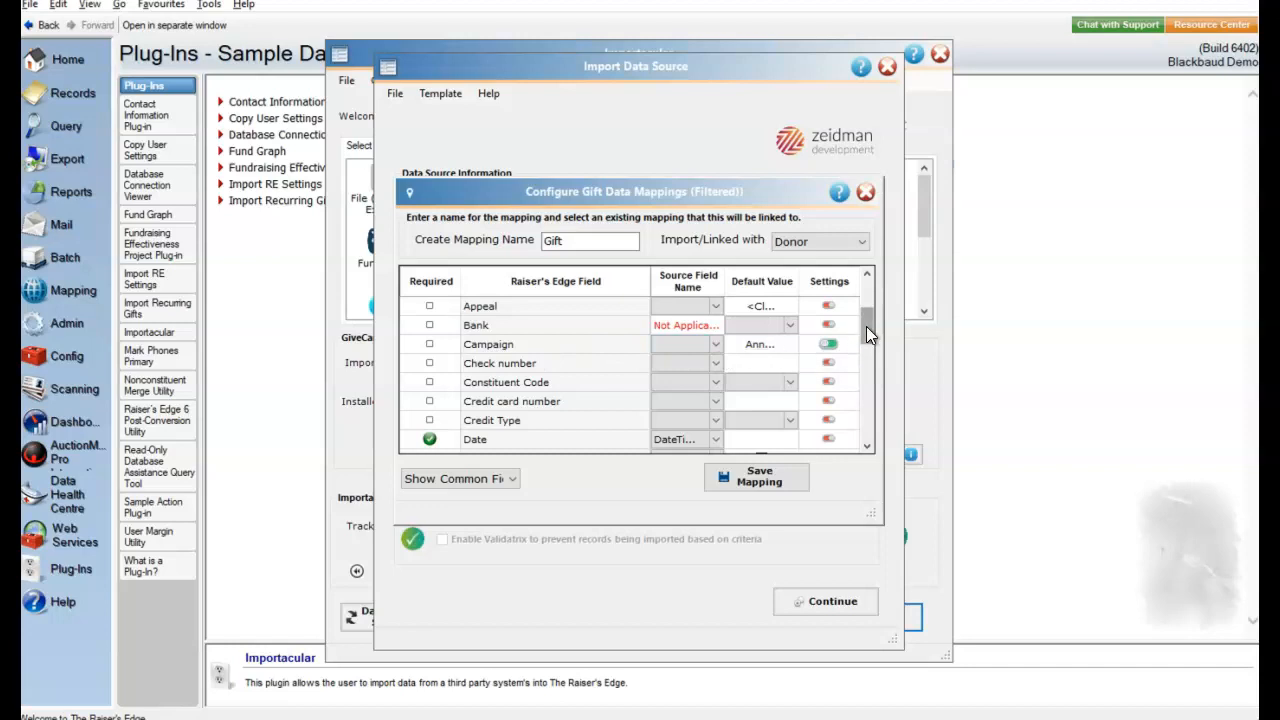
- Inspect the Gift mapping's Fund field source and its data transformations, and save the field settings
drag(871, 330, 870, 348)
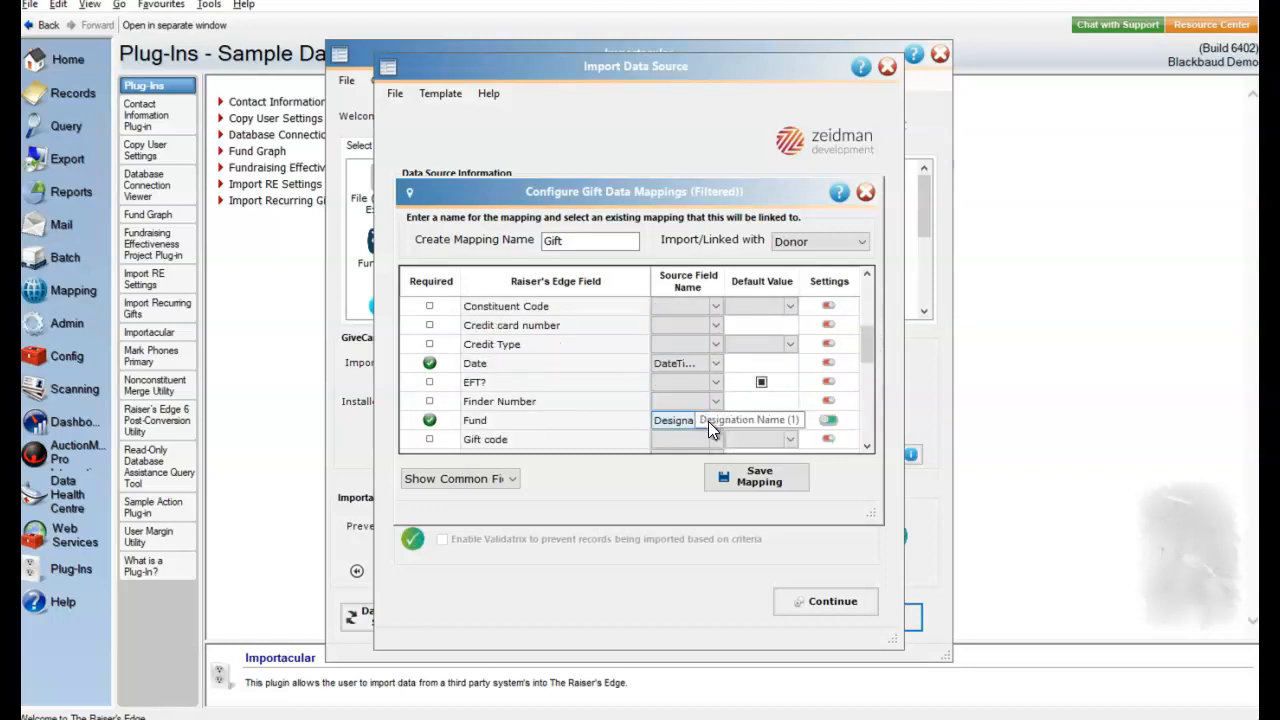
click(829, 421)
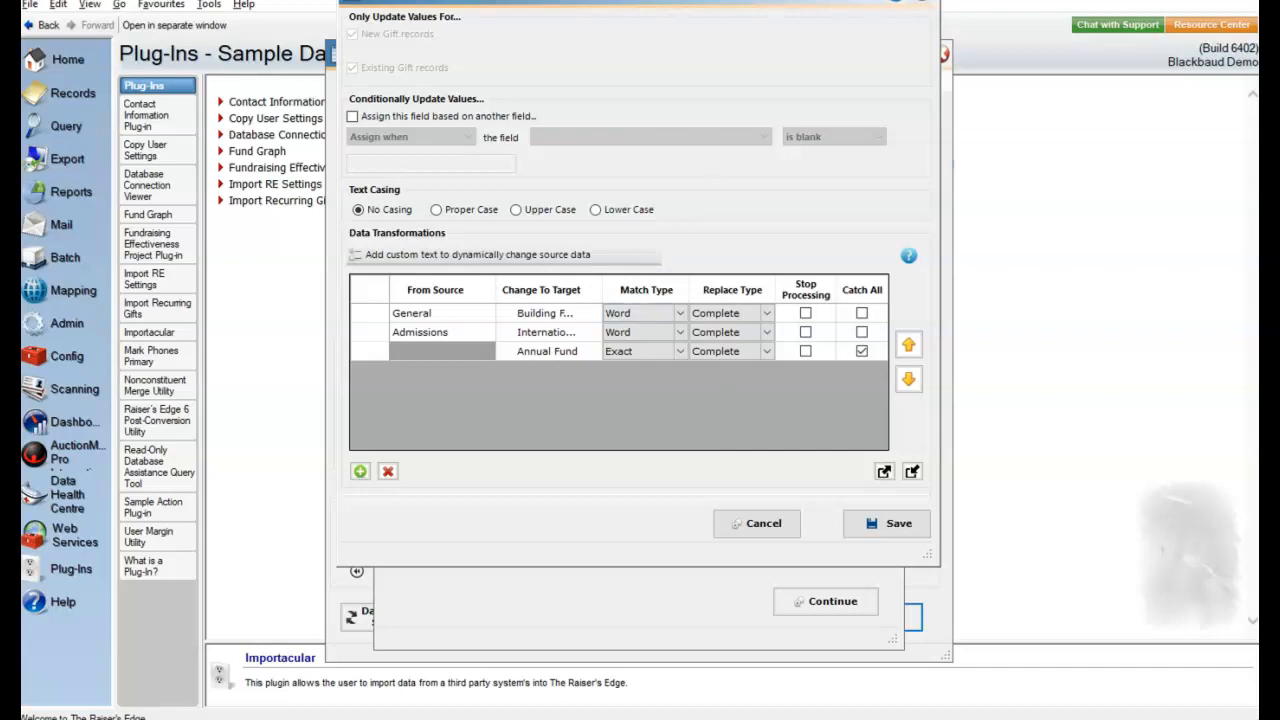
click(914, 516)
- Review the remaining Gift mapping fields from Gift status through GL post status, Pay method, Receipt amount and Type, and save the mapping
click(867, 446)
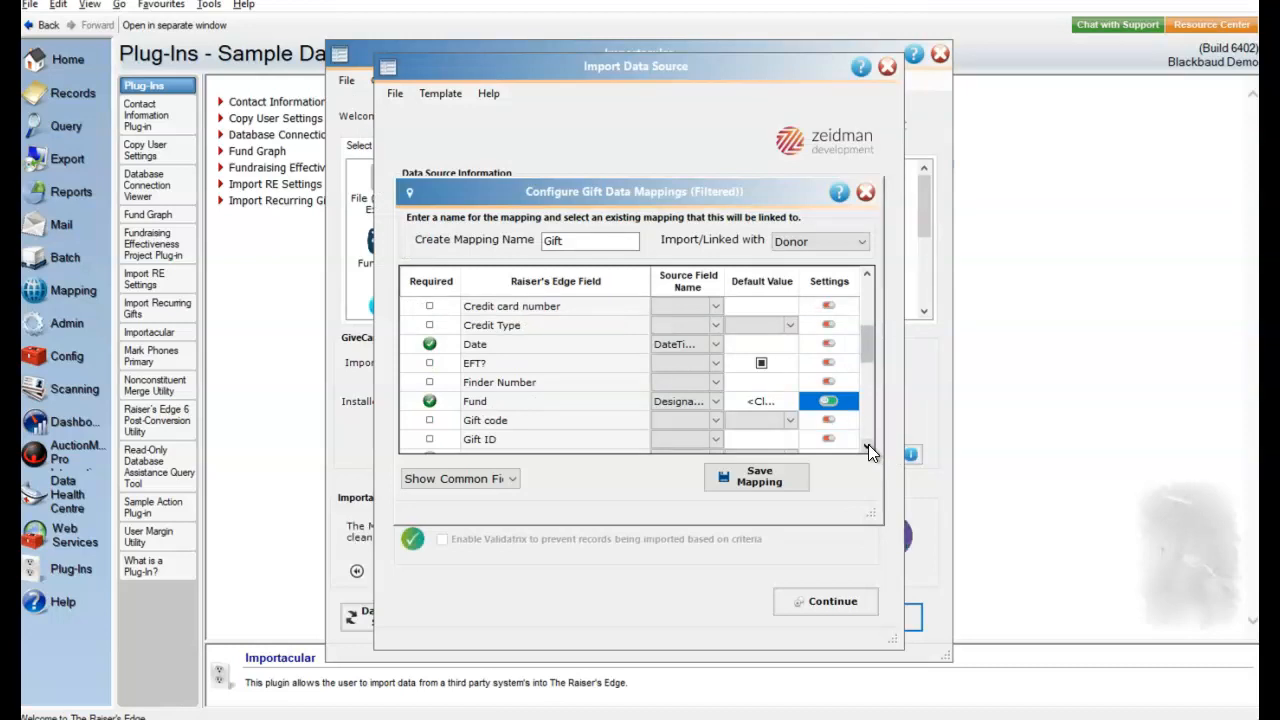
click(867, 446)
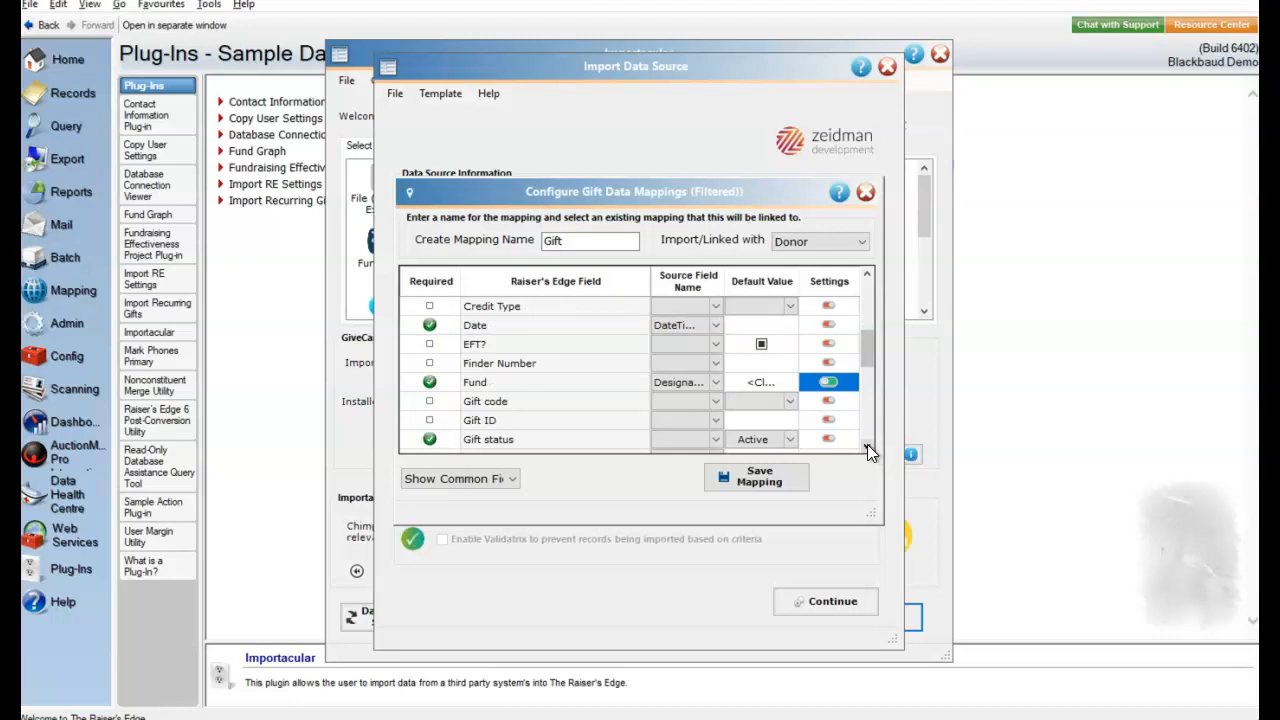
click(867, 446)
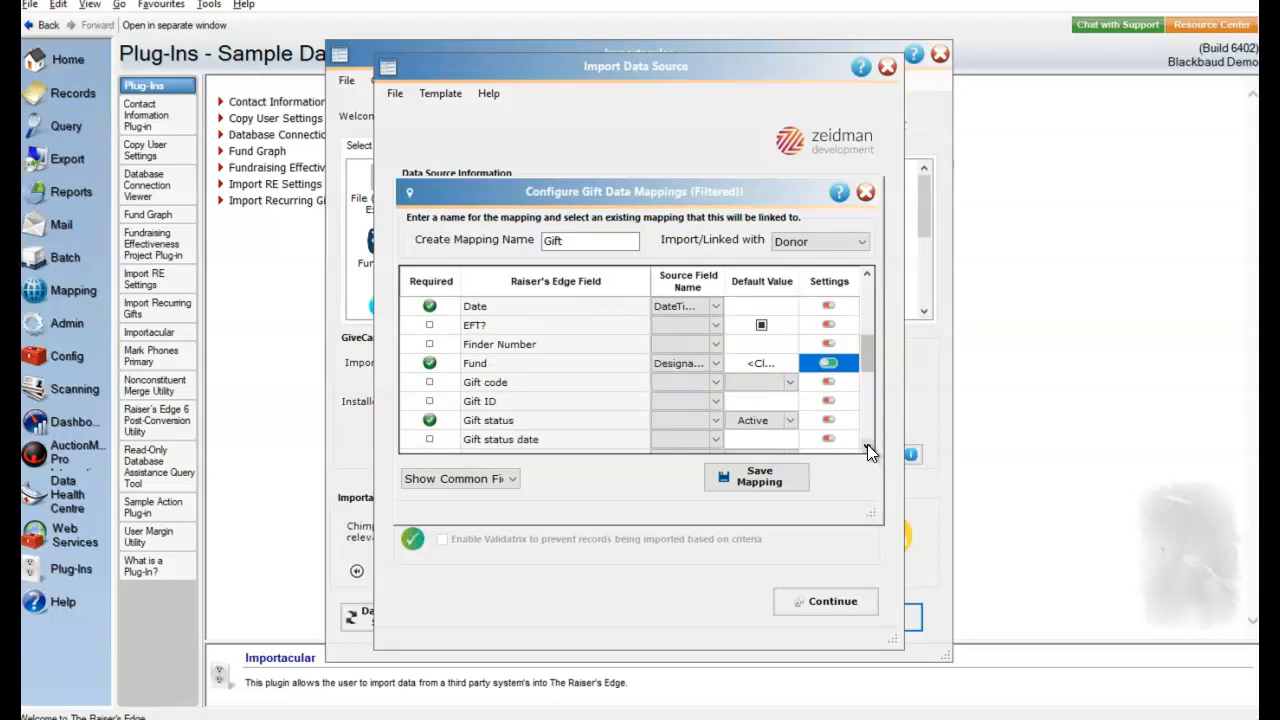
click(867, 446)
click(867, 446)
click(867, 446)
click(867, 446)
click(867, 446)
click(867, 446)
click(867, 446)
click(867, 446)
click(867, 446)
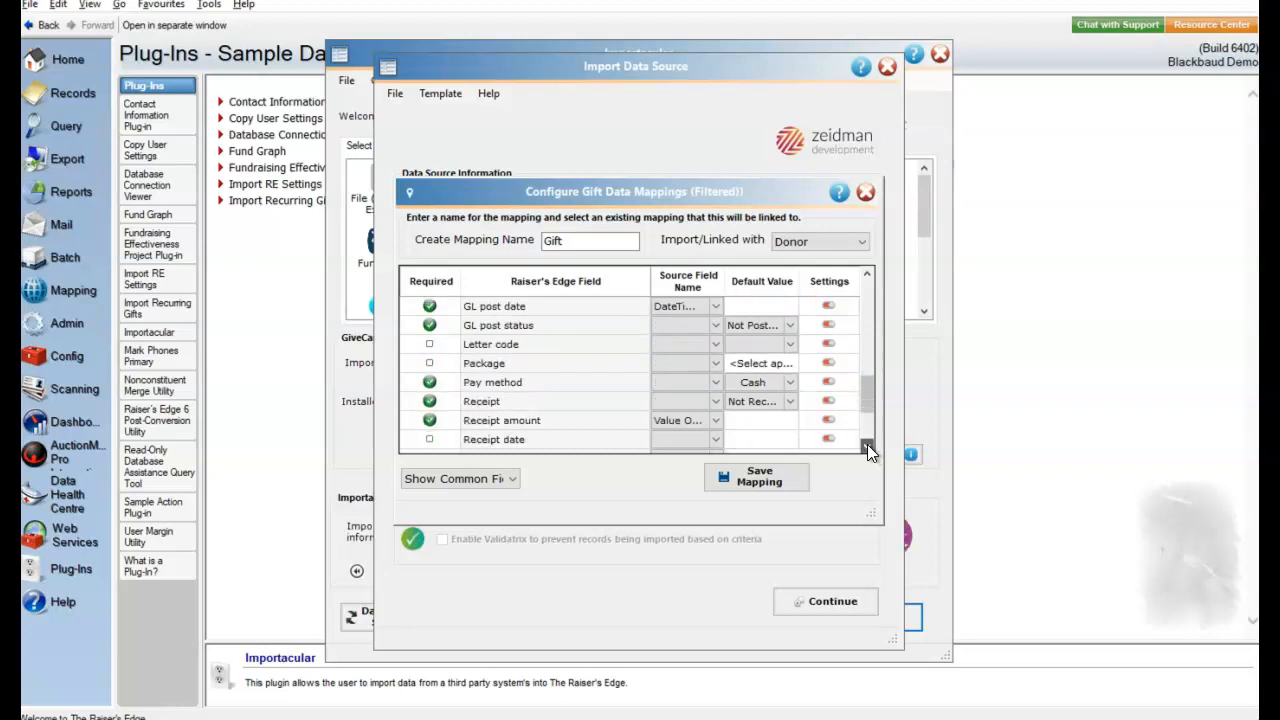
click(867, 446)
click(867, 446)
click(867, 446)
click(867, 446)
click(867, 446)
click(867, 446)
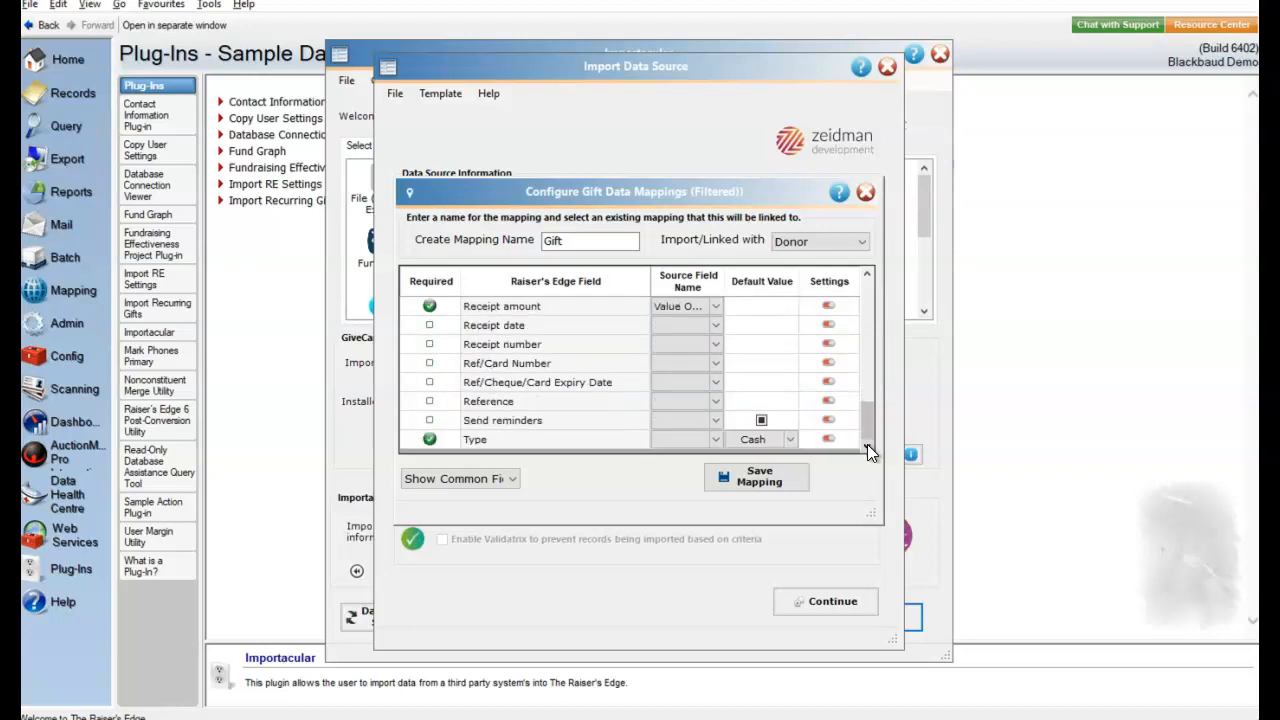
click(759, 477)
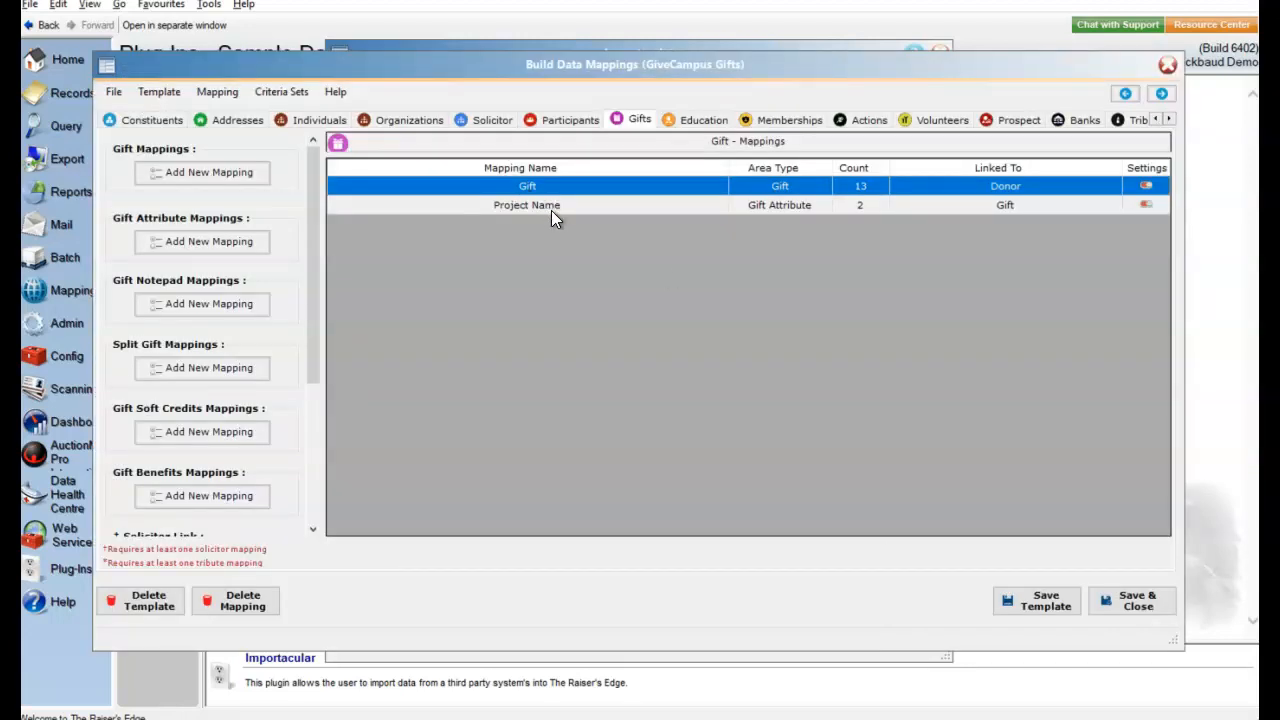
- Check the Project Name gift attribute mapping's Category default and Description source field, and close it without saving
double_click(551, 210)
click(760, 313)
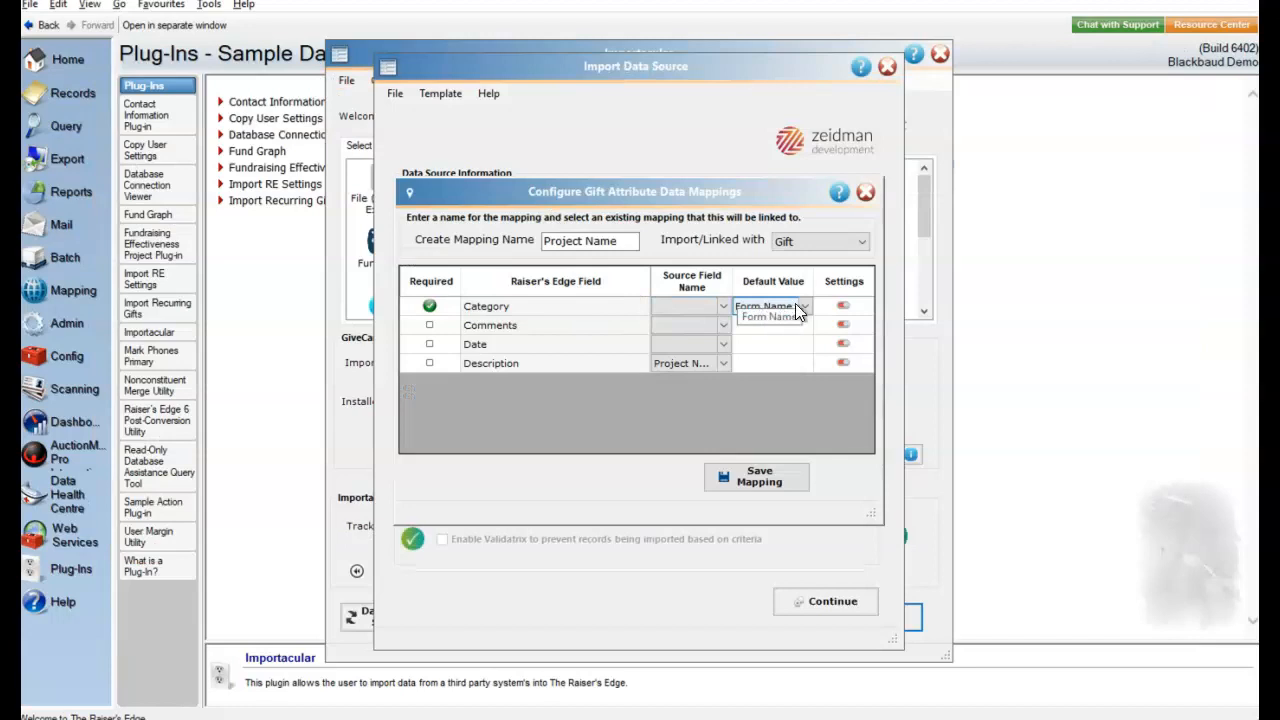
click(714, 362)
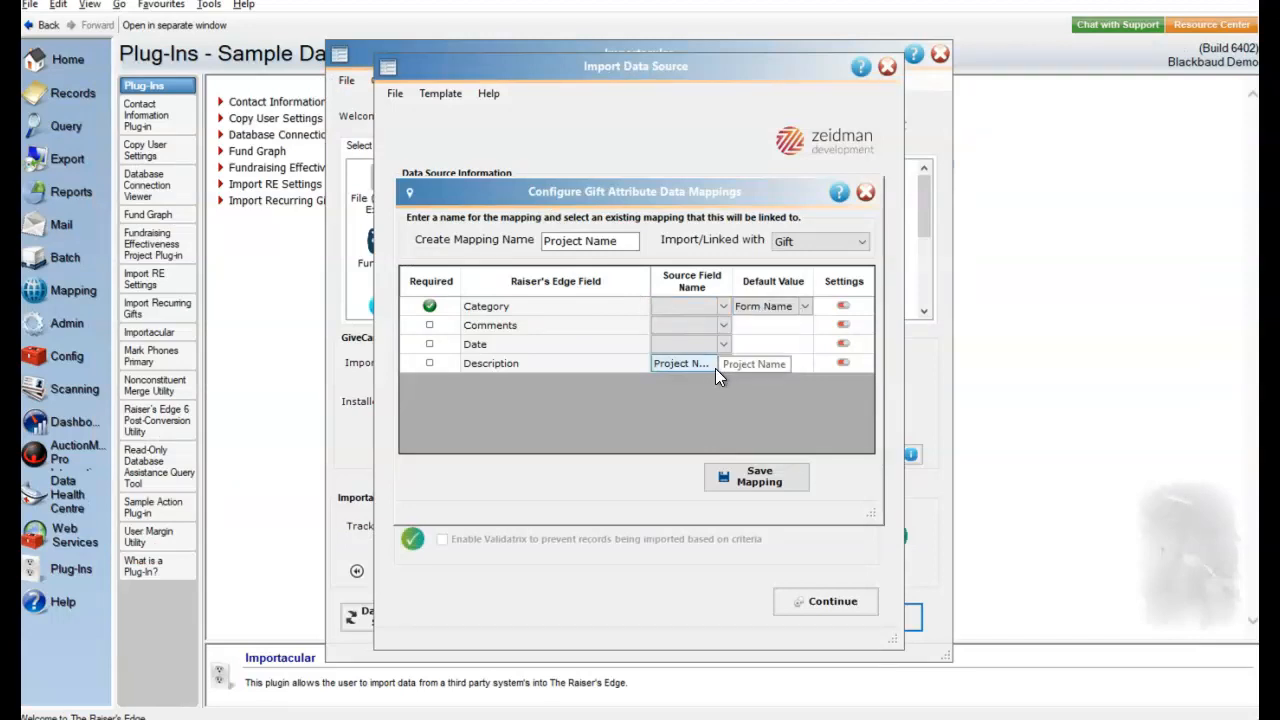
click(866, 196)
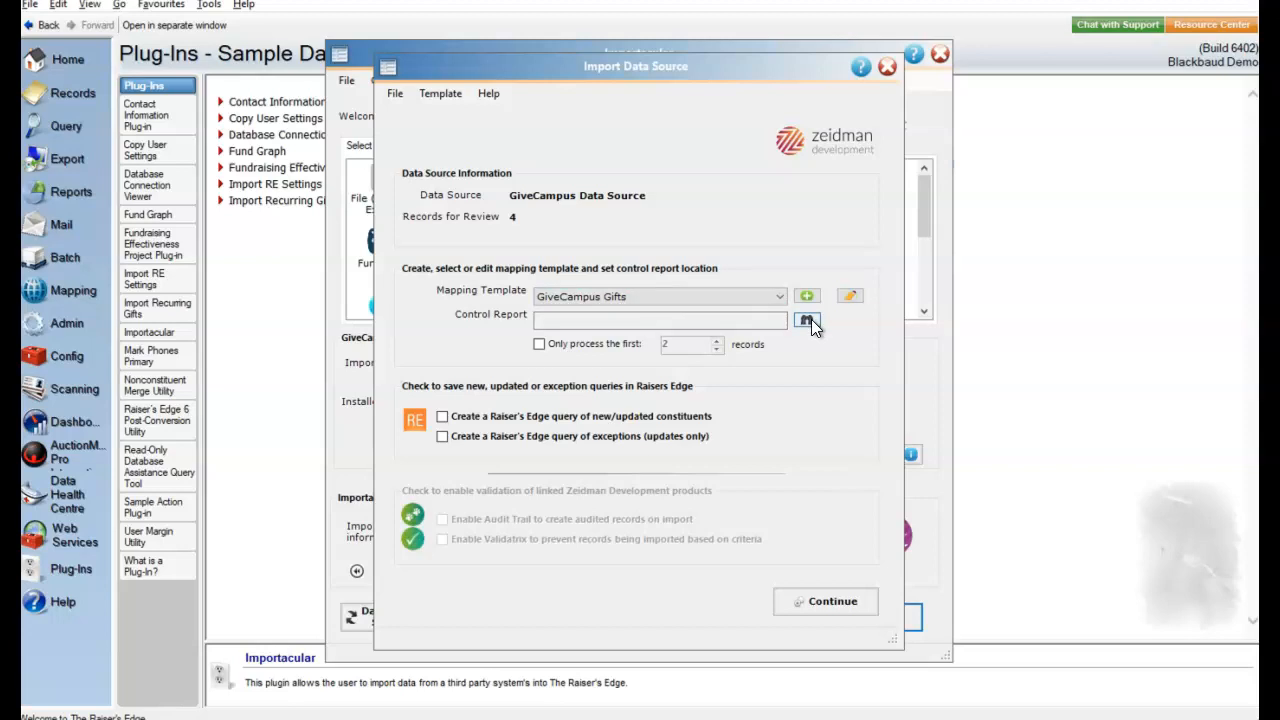
- Set the control report to overwrite GC Control.xlsx, enable the query of new/updated constituents, and continue to the data review
click(808, 320)
click(629, 300)
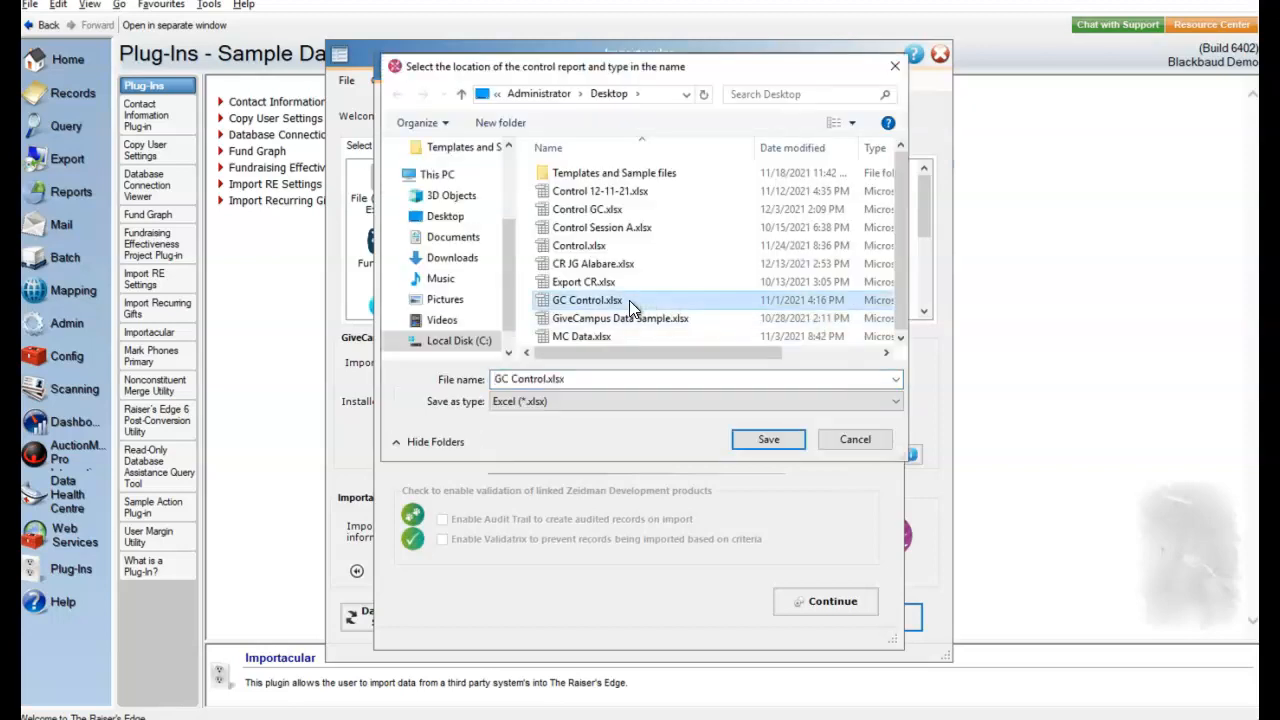
click(762, 442)
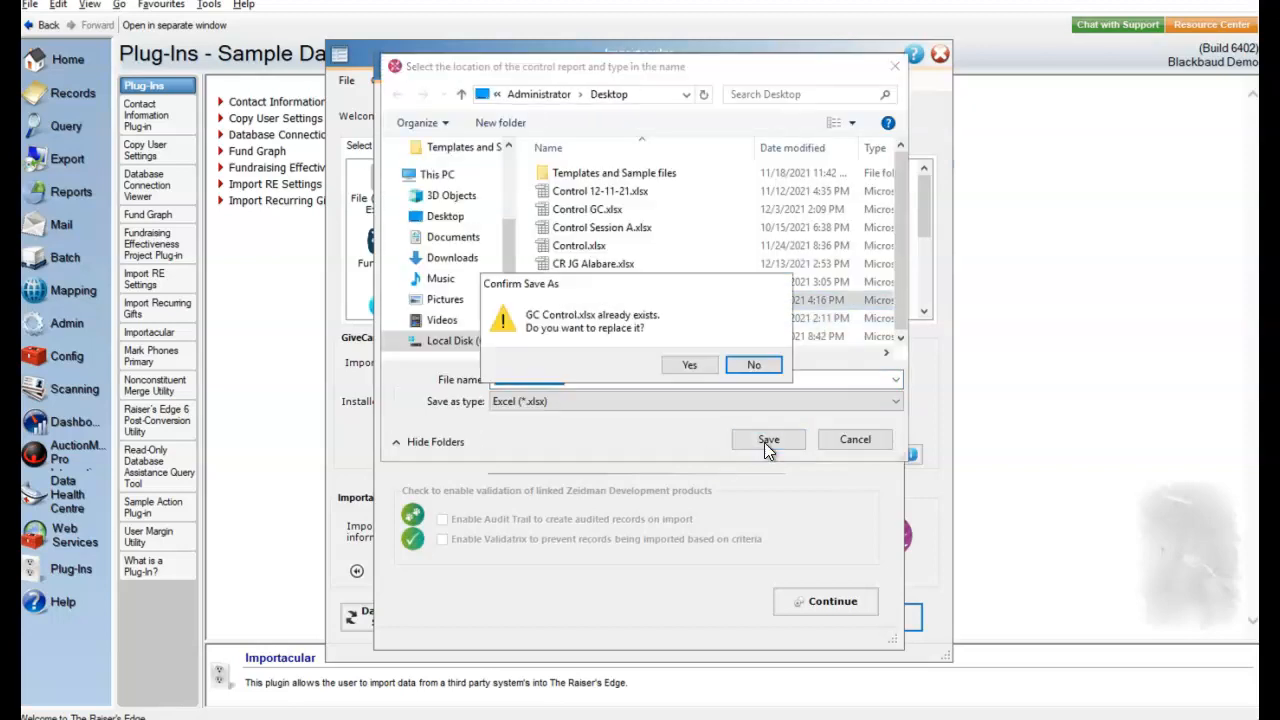
click(694, 364)
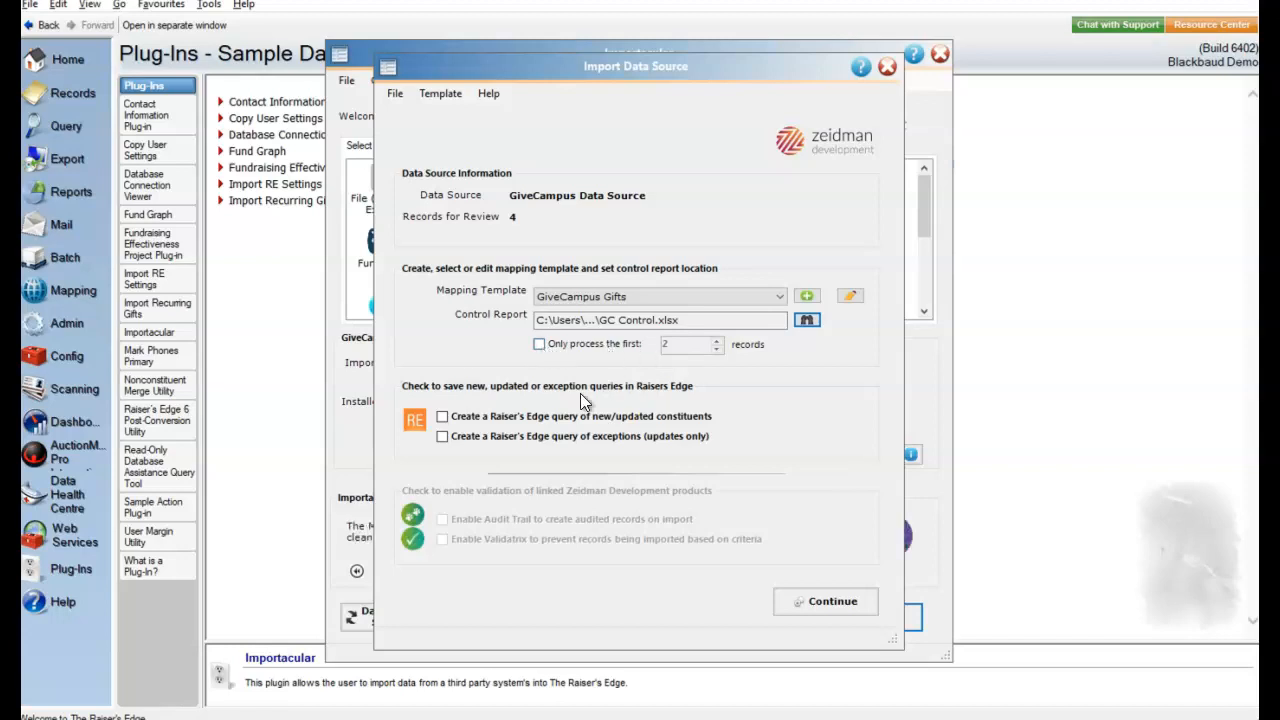
click(443, 417)
click(815, 603)
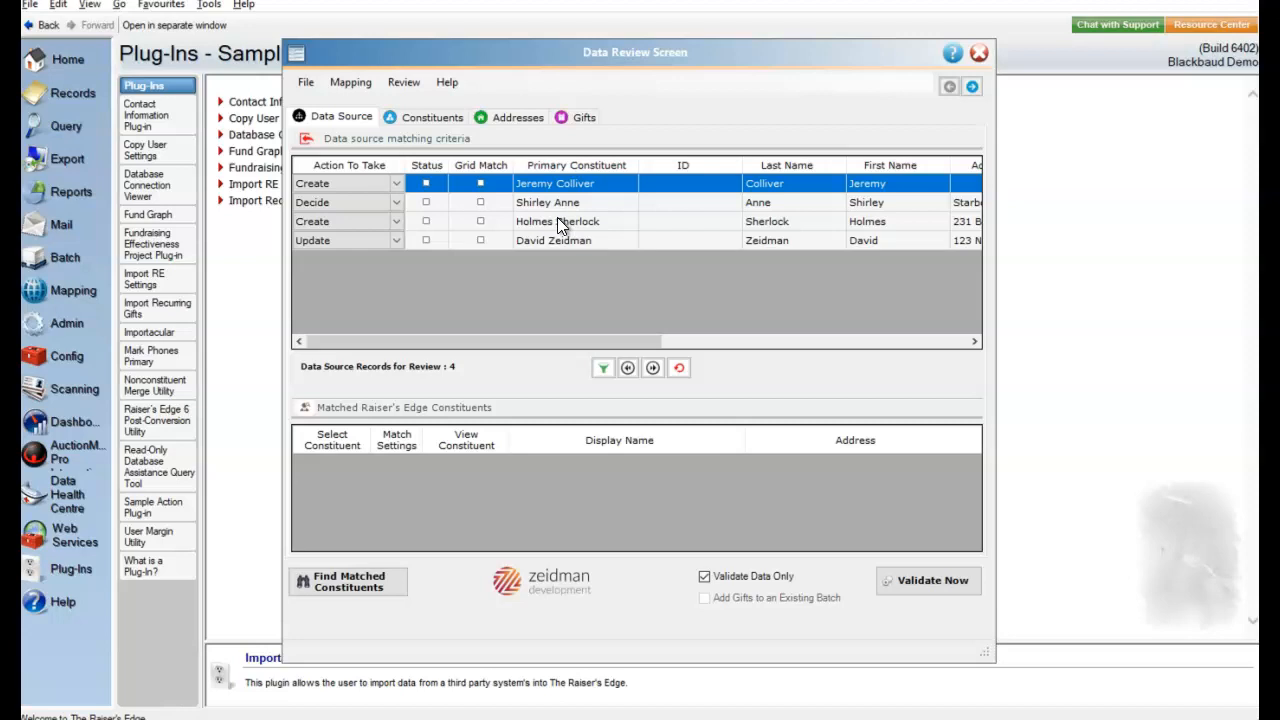
- Change the action of the record marked Decide to Create, and view the matched constituent for the record marked Update
click(324, 201)
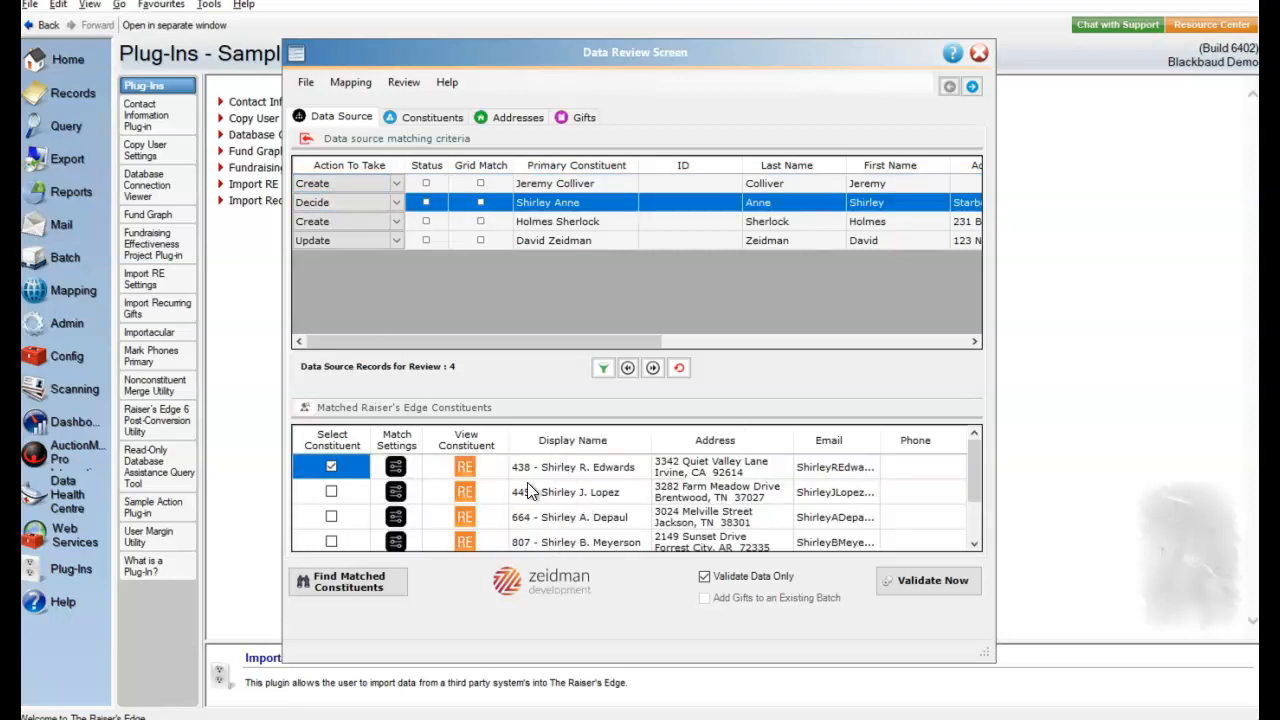
click(394, 203)
click(380, 217)
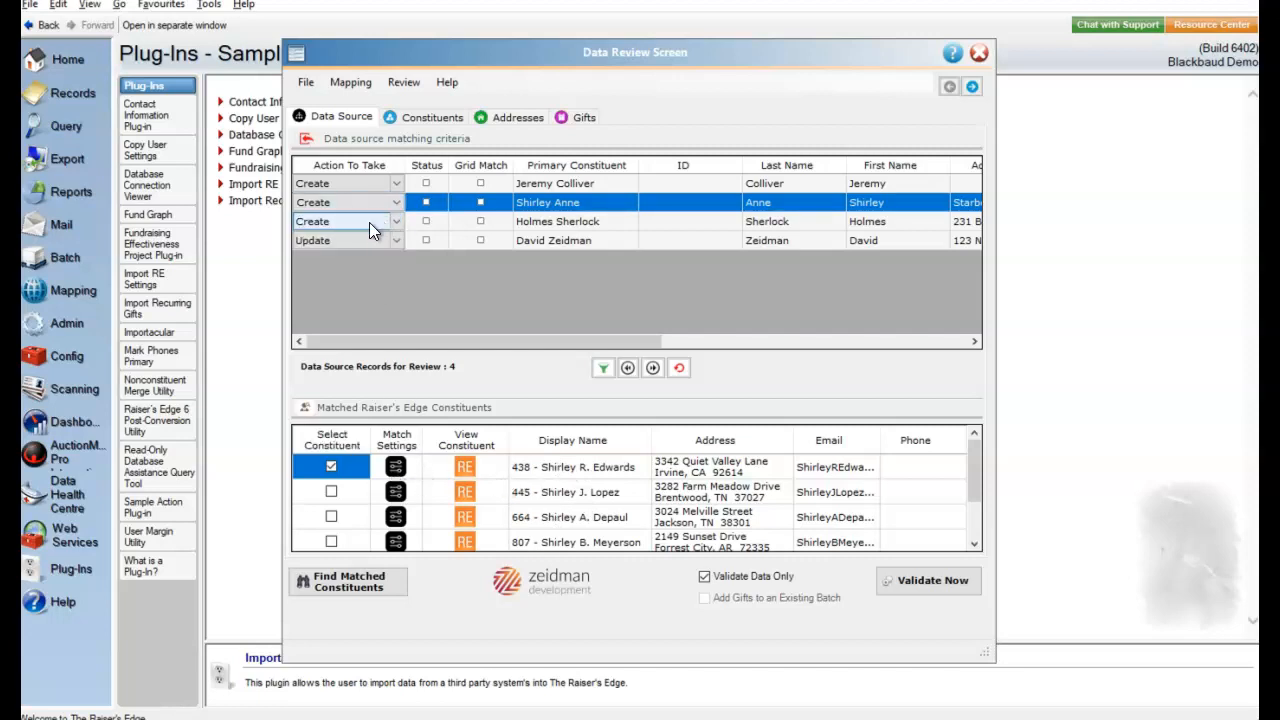
click(563, 242)
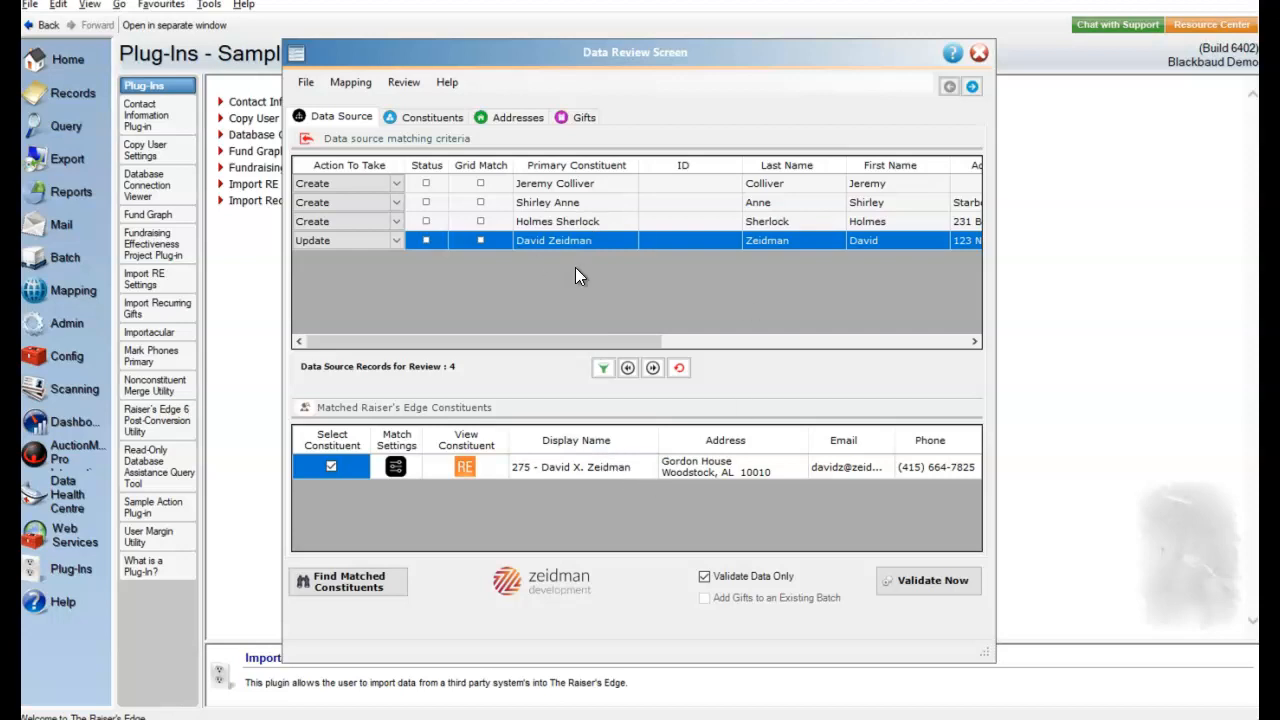
drag(600, 341, 504, 358)
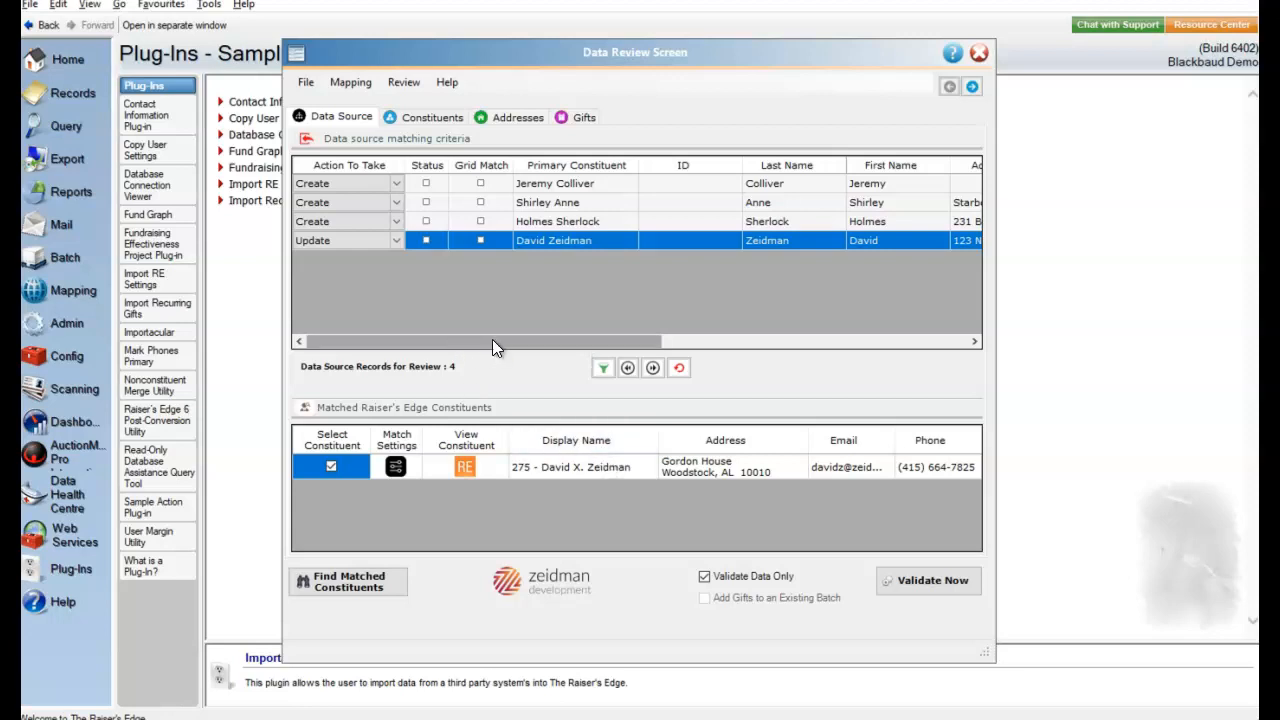
- Review the constituent data to import for the Donor, Constit Code and Recognition Name mappings
click(443, 117)
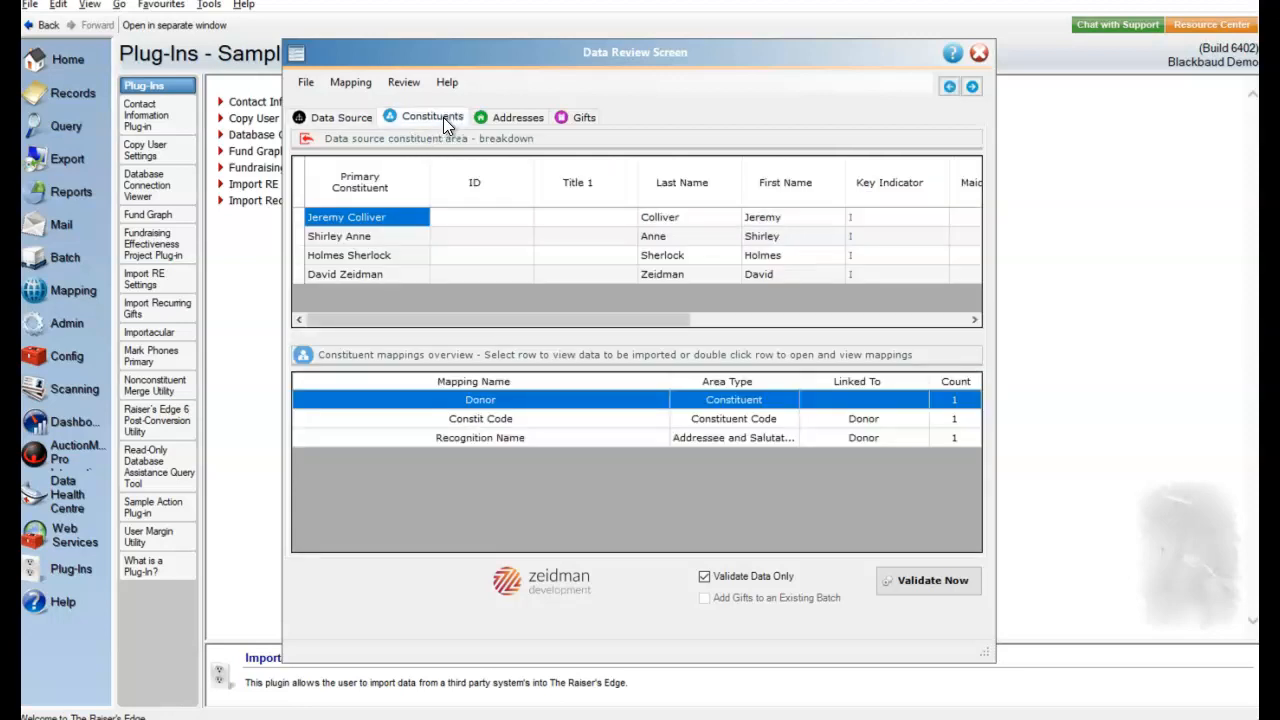
drag(588, 319, 925, 306)
click(588, 427)
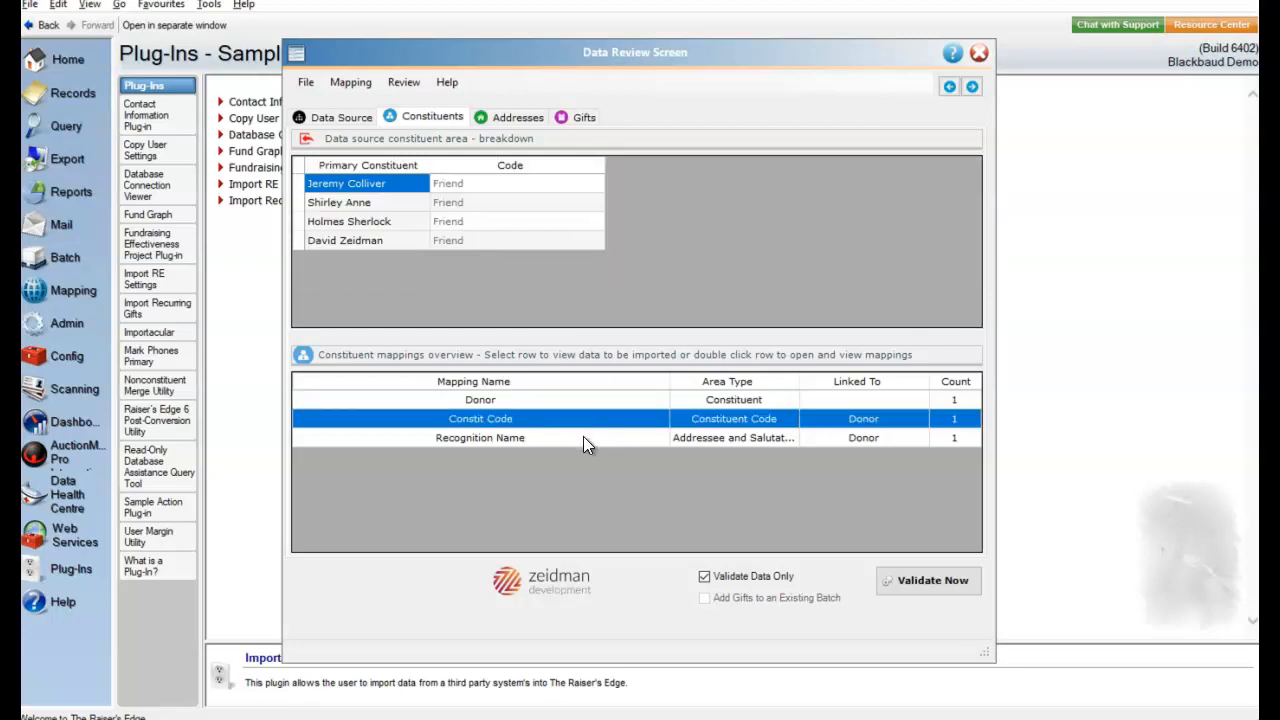
click(583, 437)
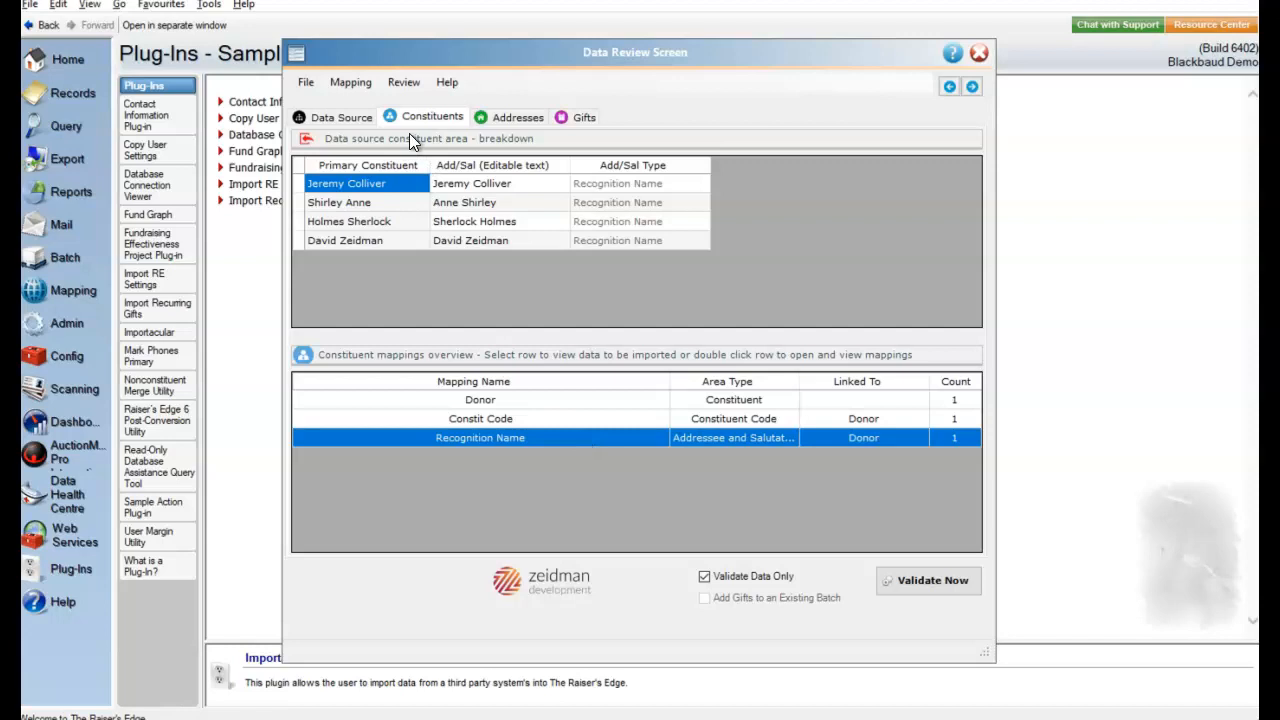
- Review the incoming address data for the Address, Phone and Email mappings
click(501, 117)
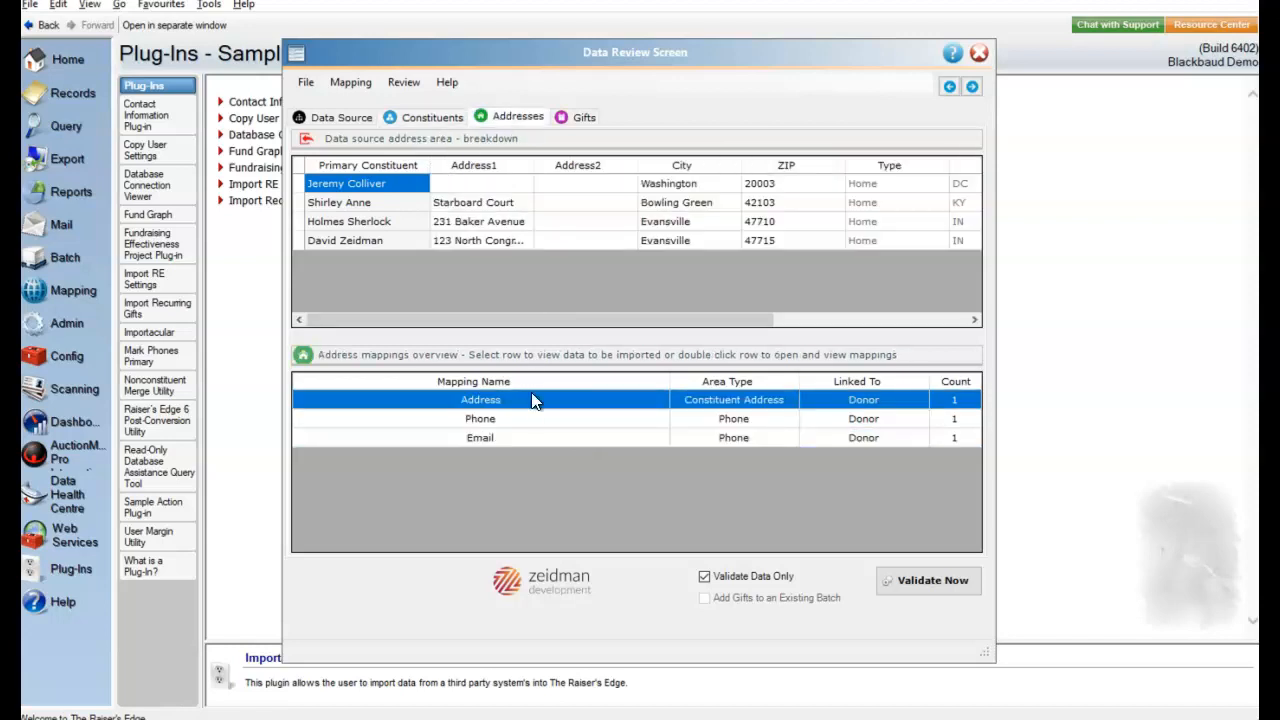
click(618, 419)
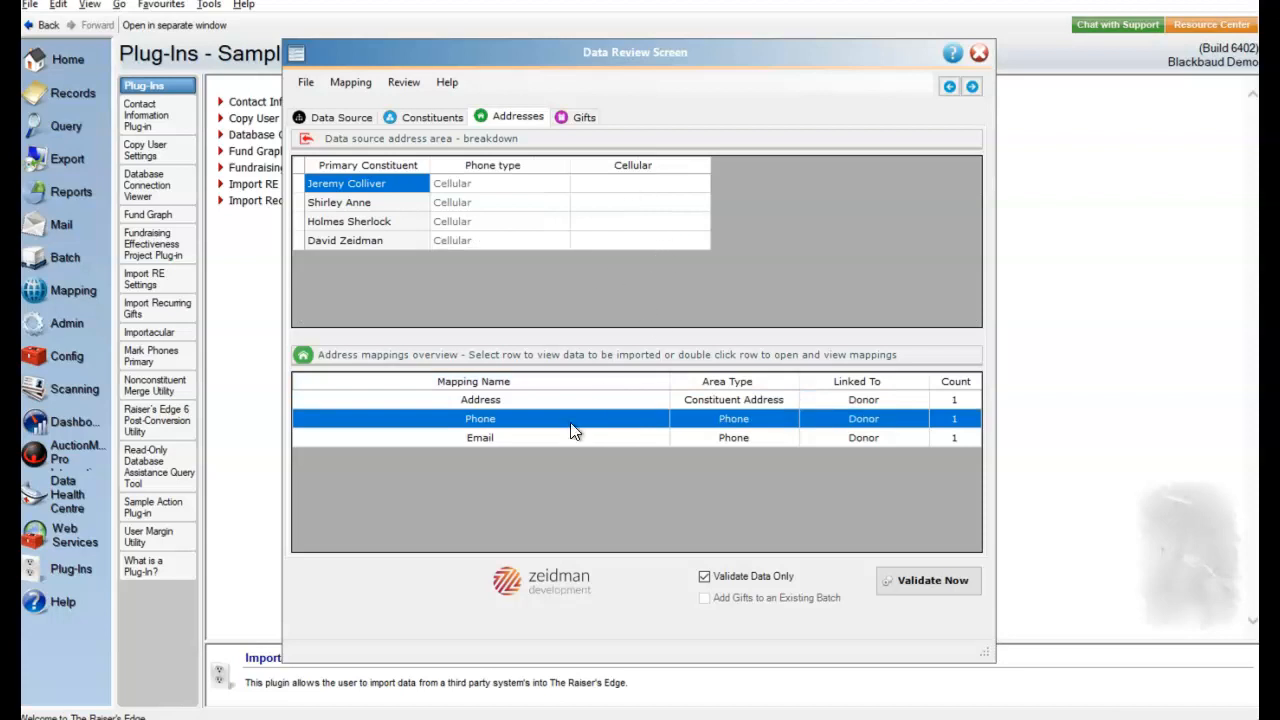
click(587, 440)
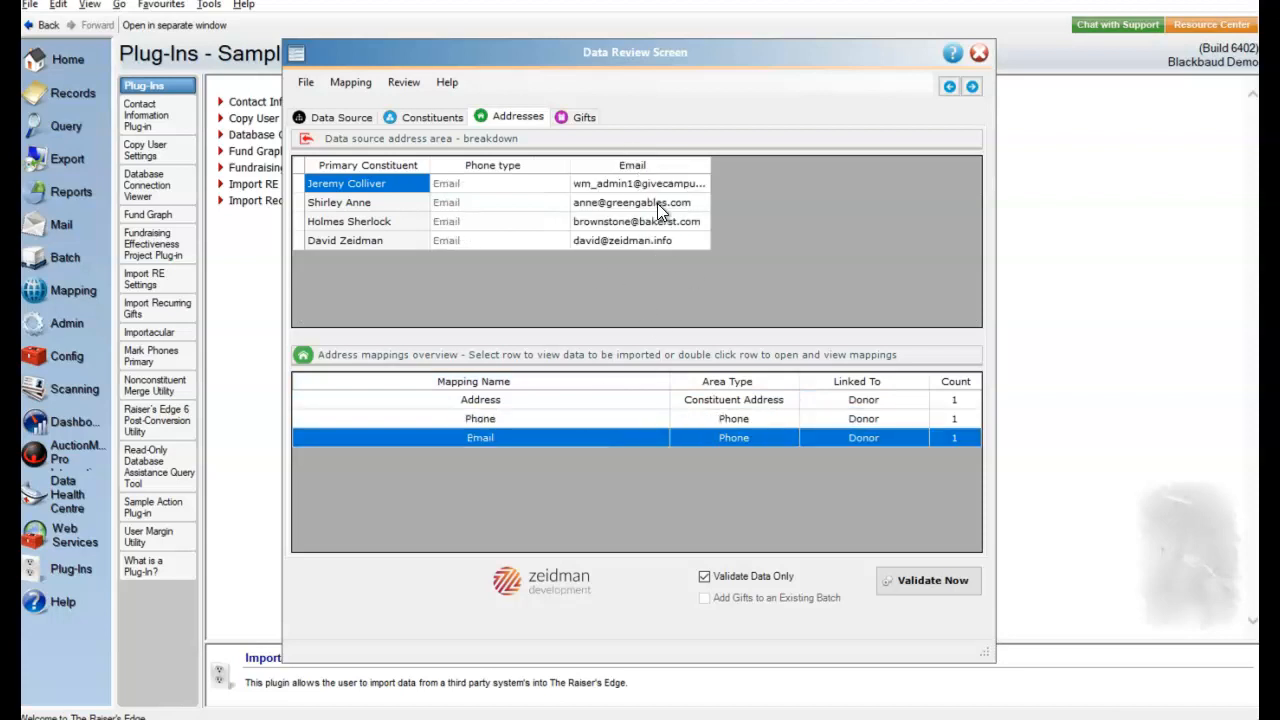
- Review the incoming gift data, including receipt, campaign and payment fields, and the Project Name attribute values
click(579, 120)
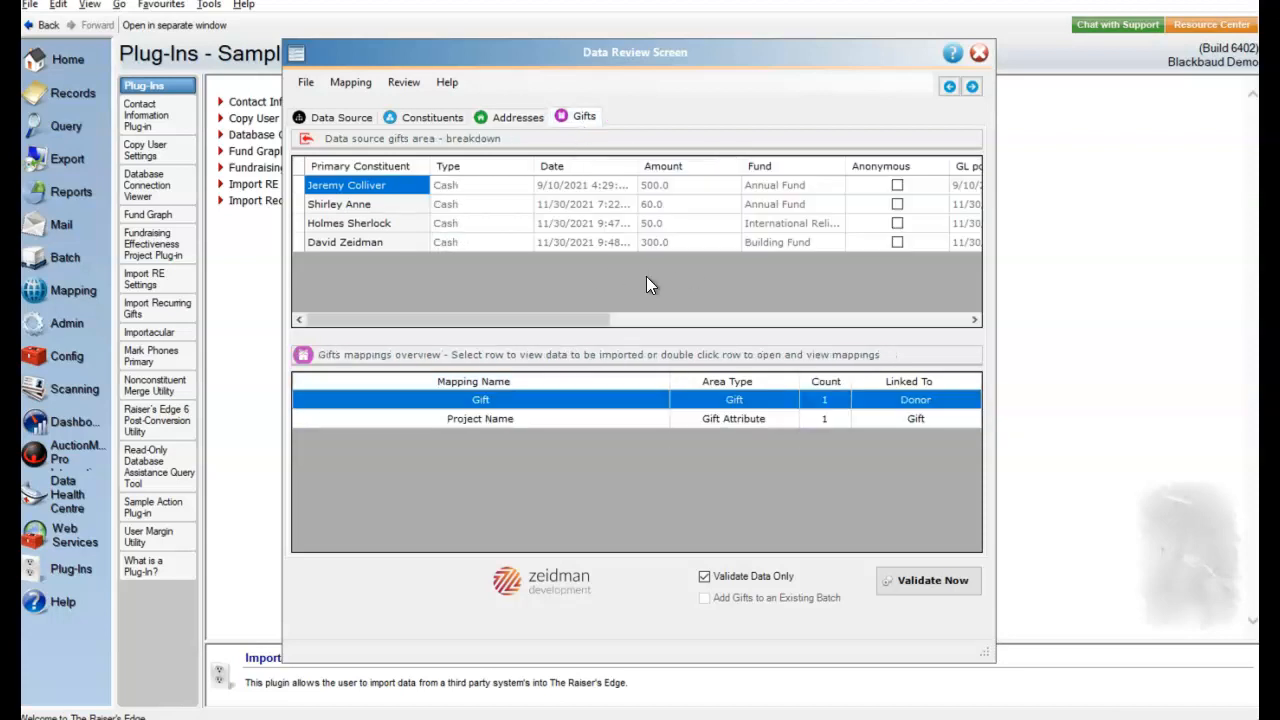
drag(561, 323, 874, 318)
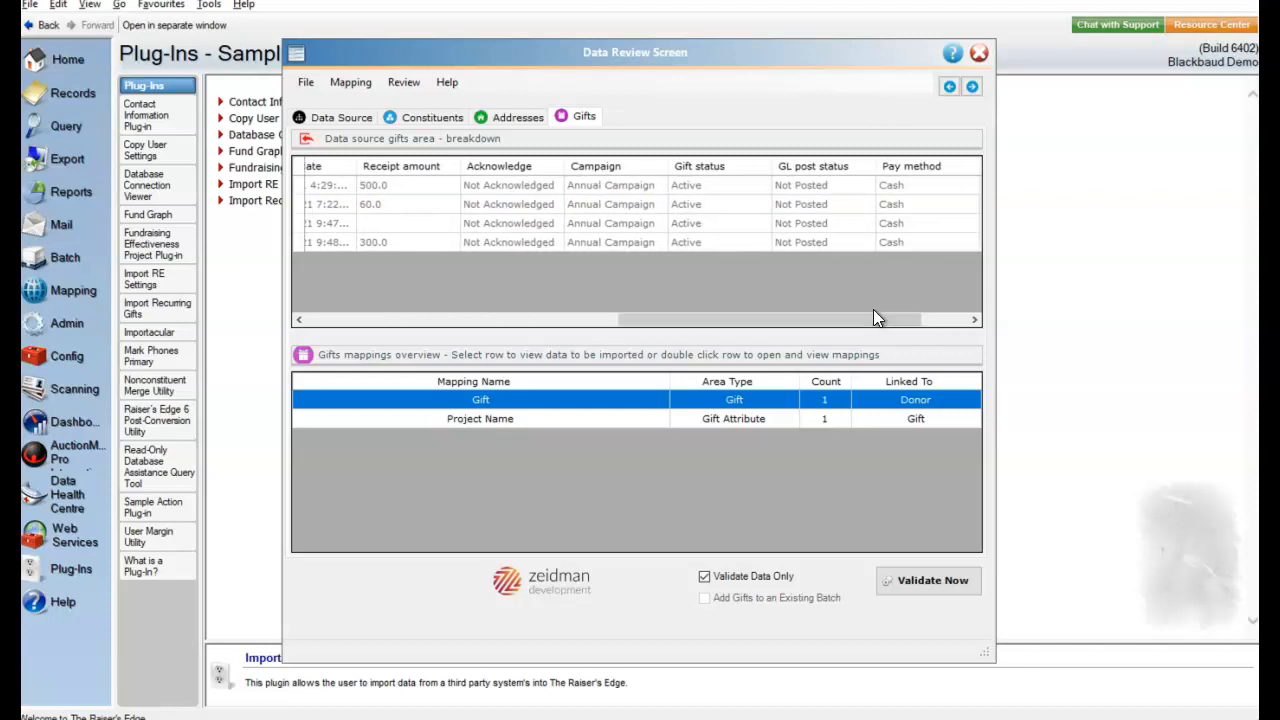
click(543, 419)
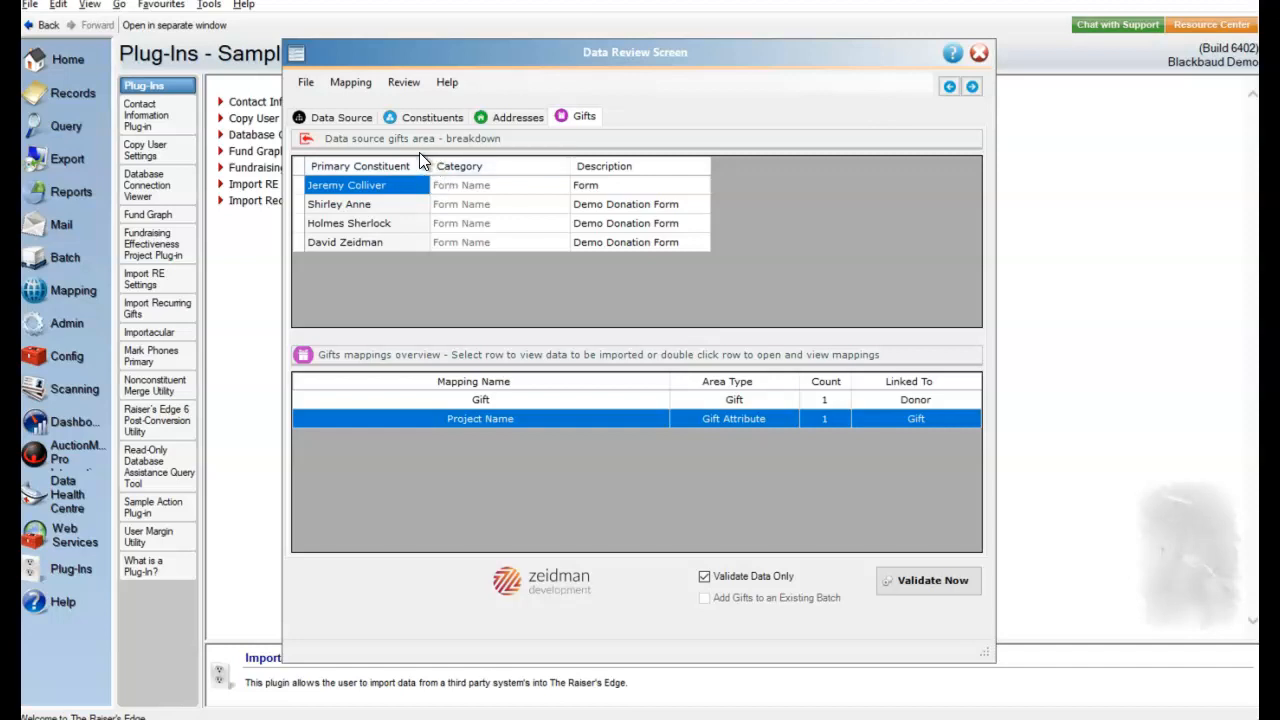
- Swap the reversed first and last names of the third constituent in the incoming Donor data
click(353, 117)
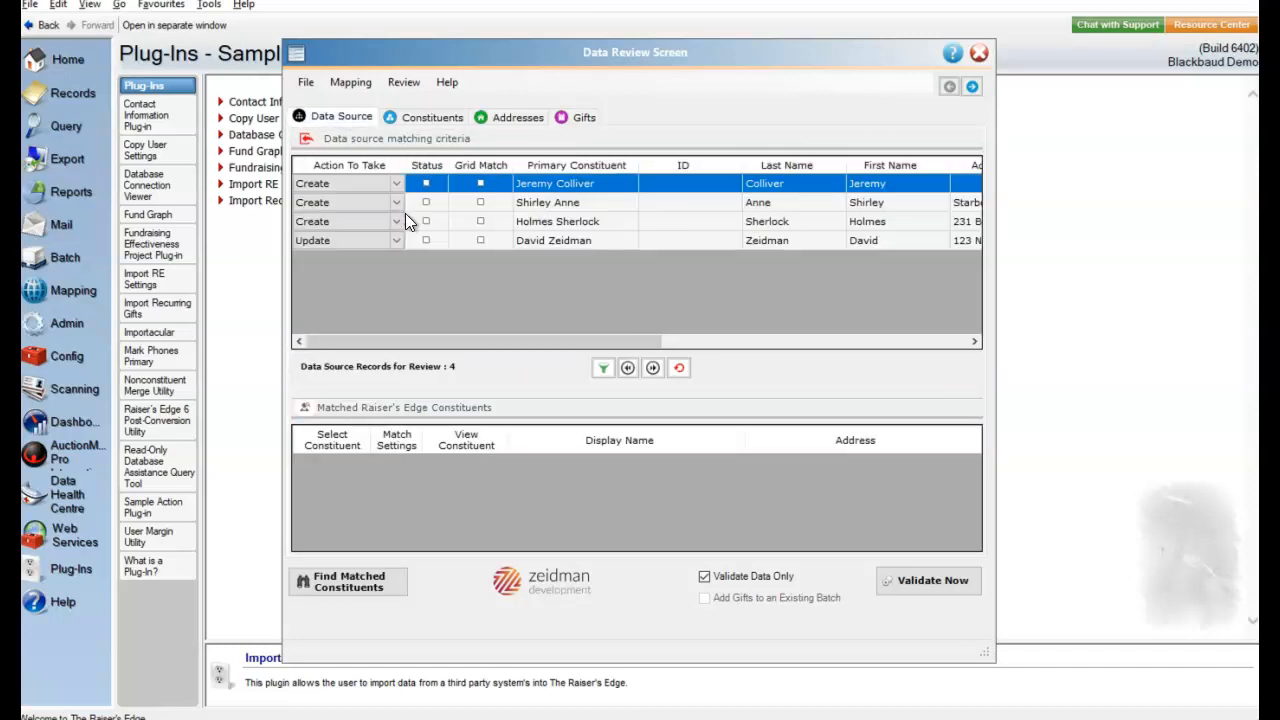
click(439, 118)
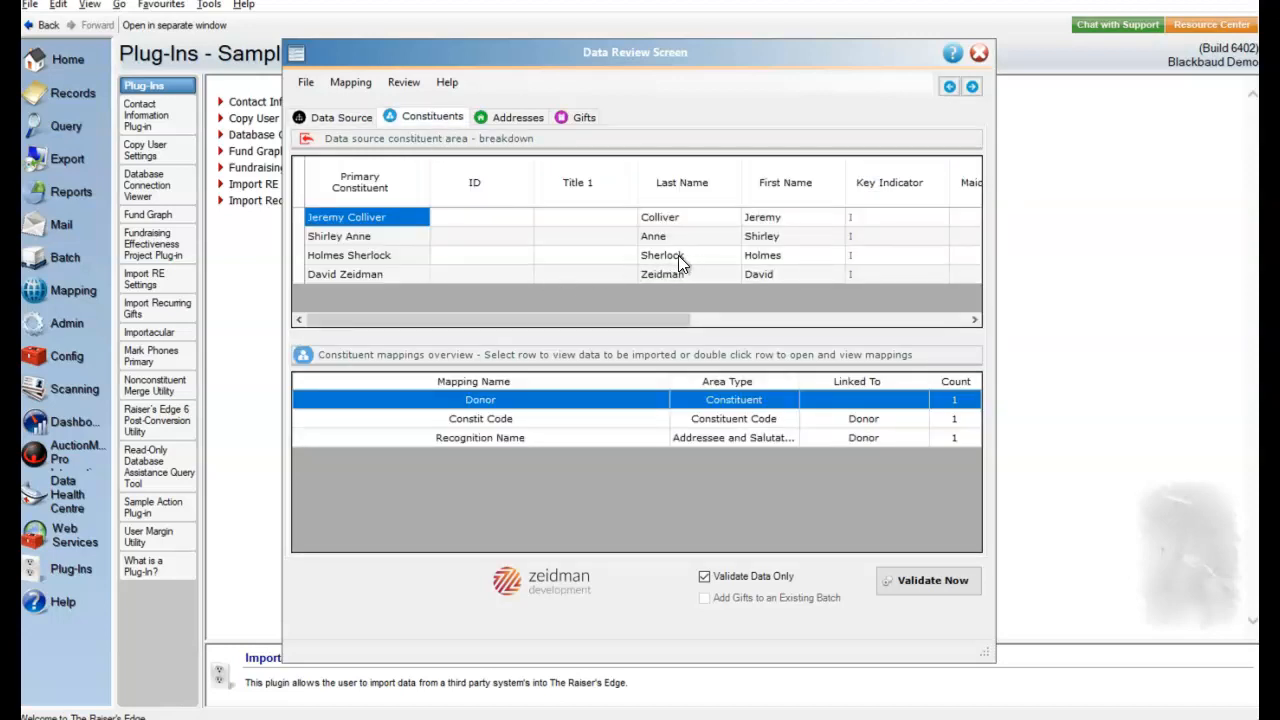
click(748, 257)
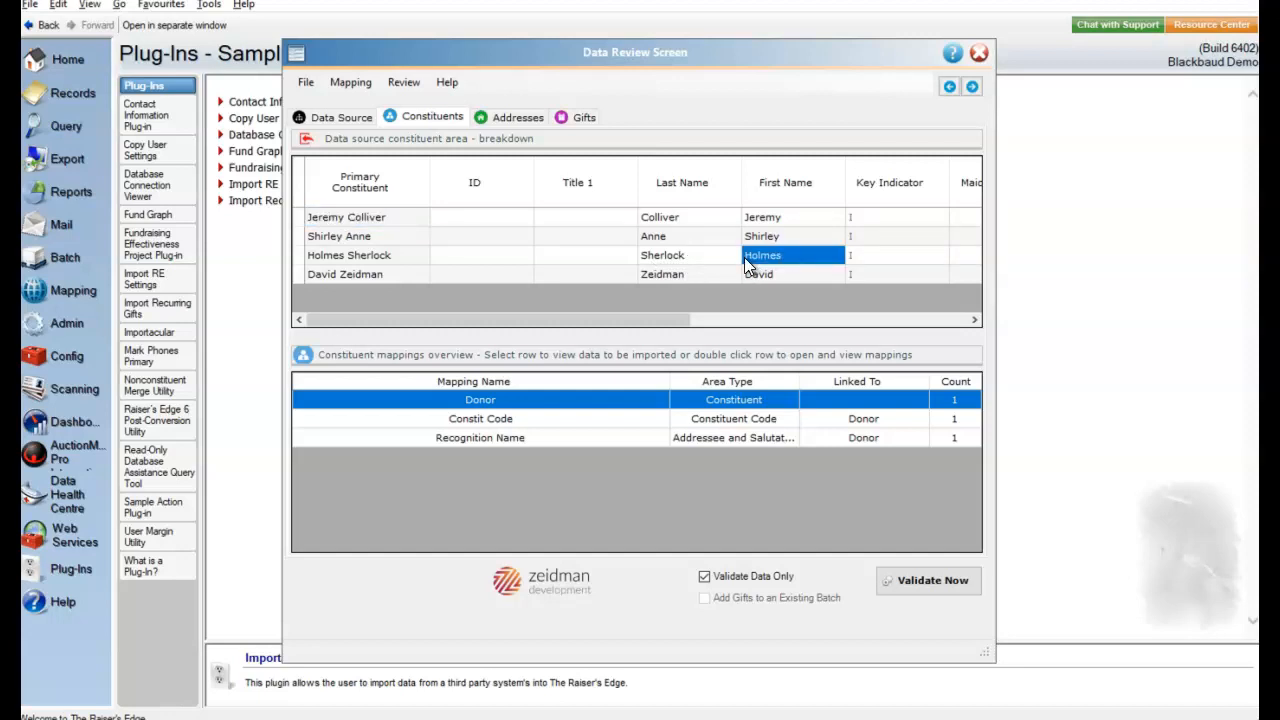
click(752, 256)
drag(734, 255, 734, 255)
text(Sherlock)
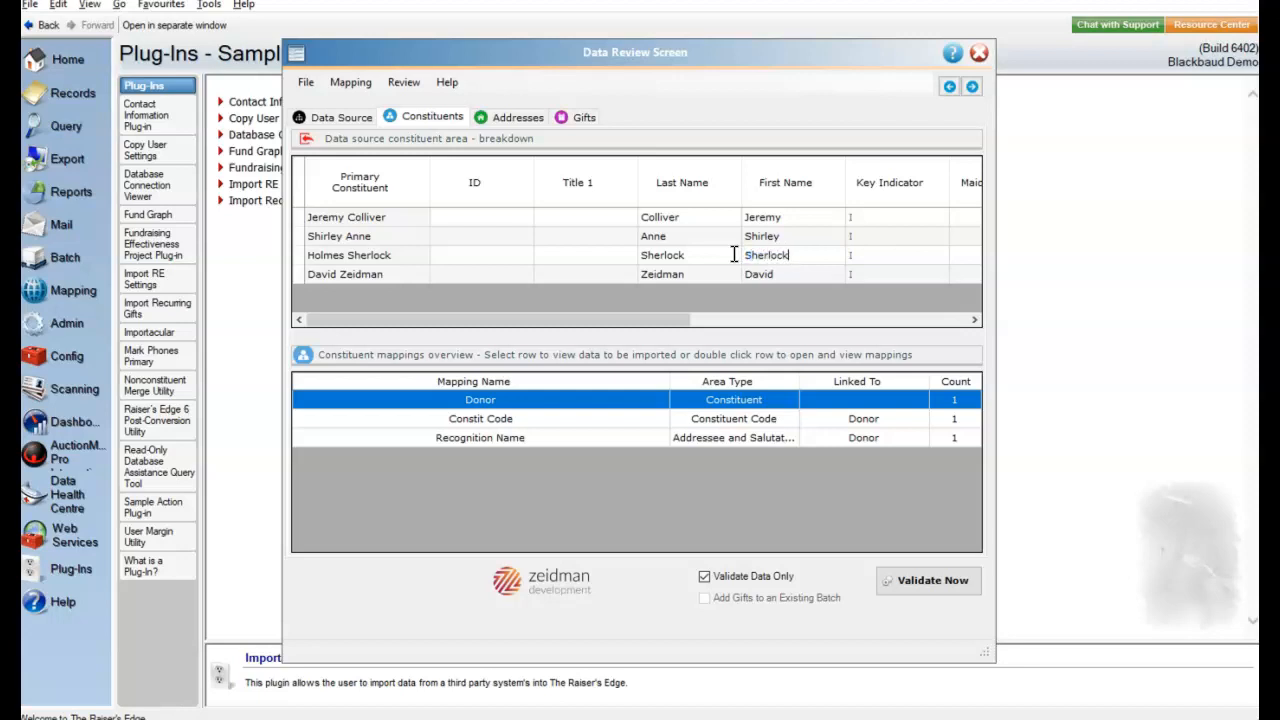
click(676, 255)
double_click(676, 255)
text(Holmes)
click(556, 262)
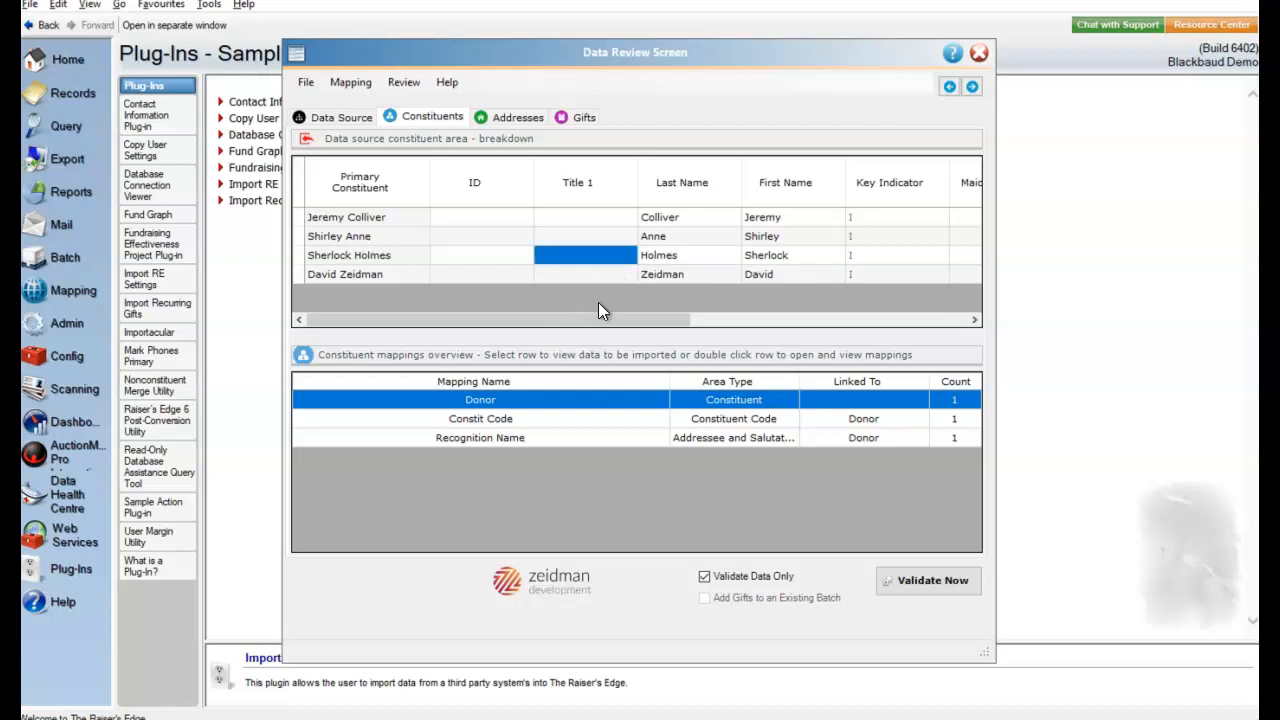
- Run a validation-only pass on the GiveCampus records and close the import summary report
click(901, 579)
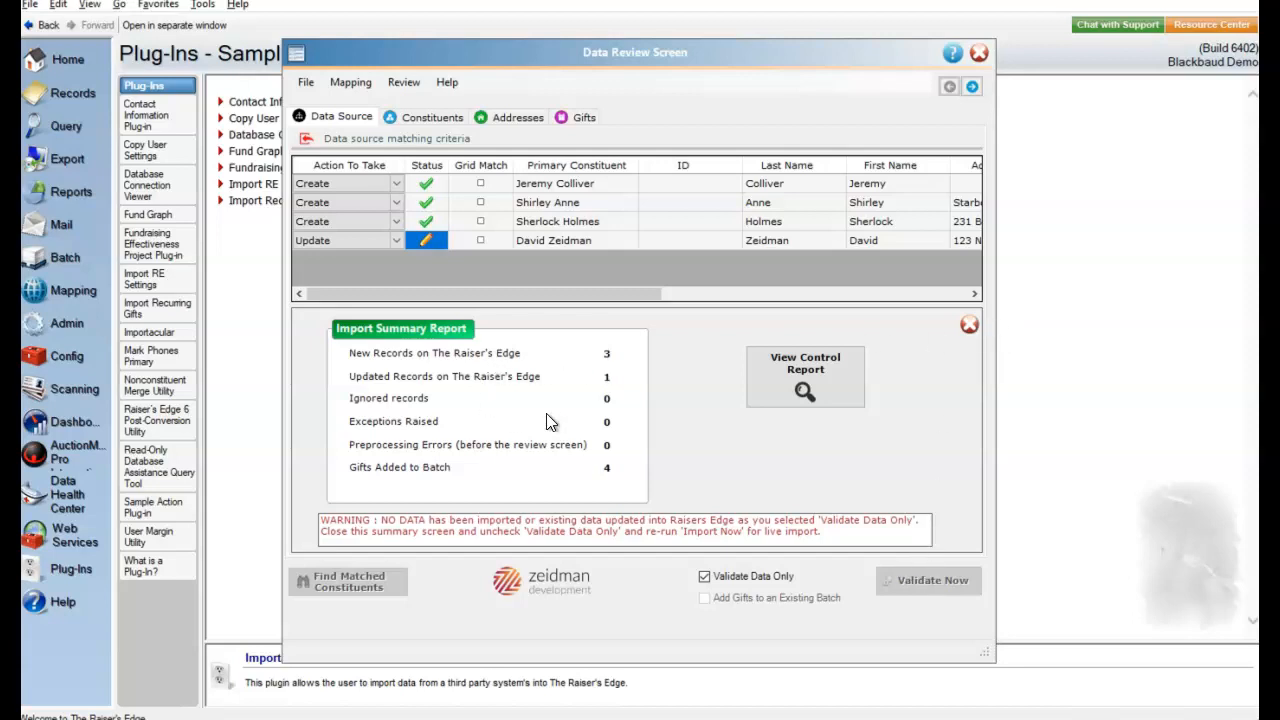
click(969, 326)
- Turn off Validate Data Only and run the live import, saving the static constituent query under a first name followed by "Give Campus Demo"
click(704, 577)
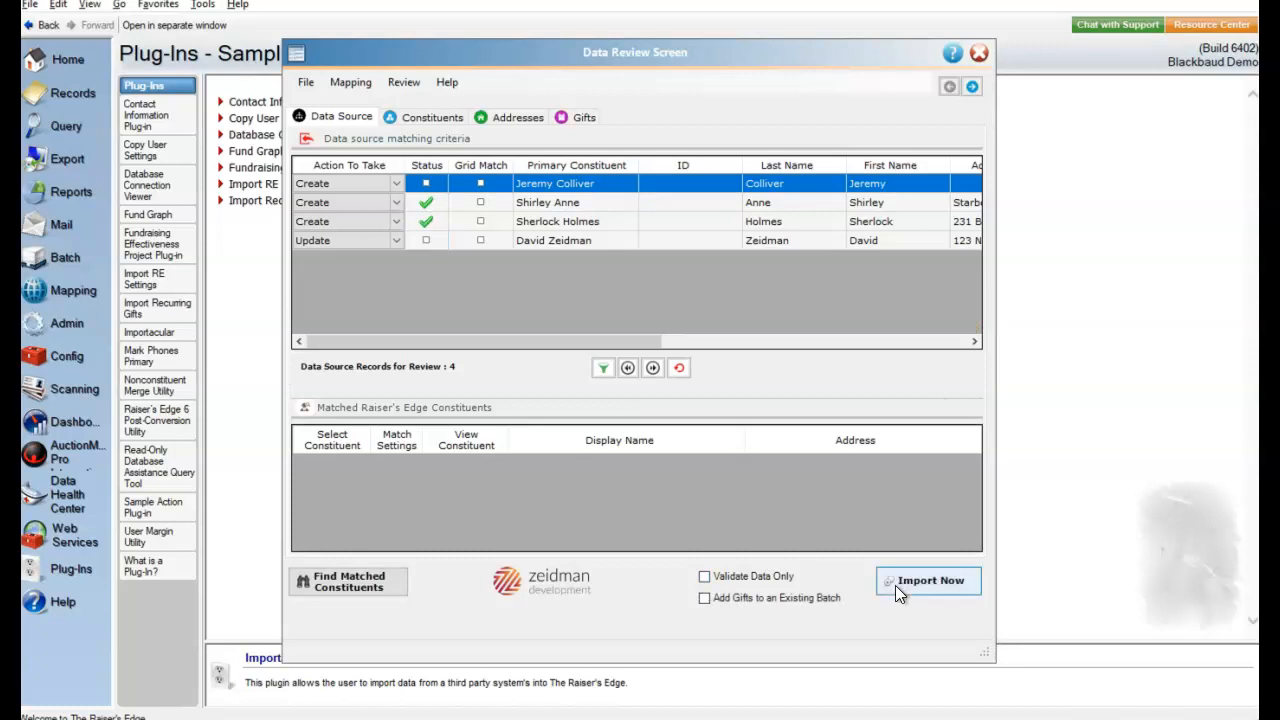
click(912, 582)
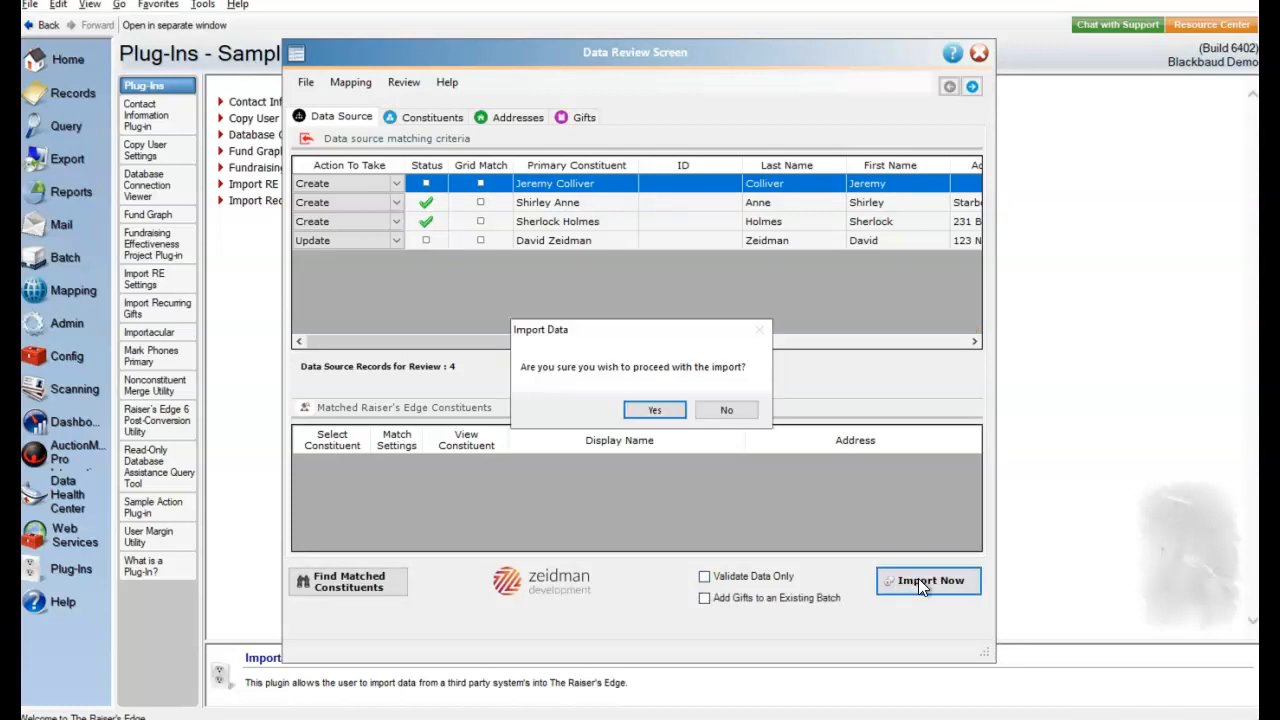
click(651, 409)
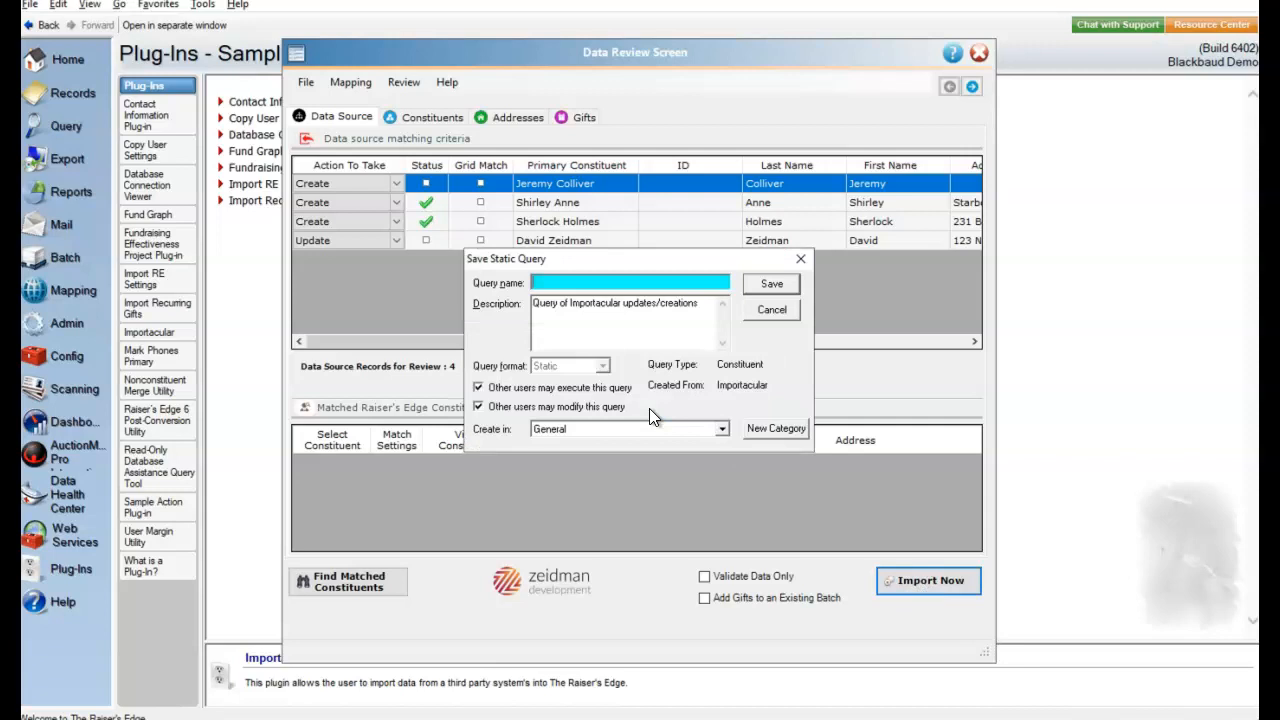
text(Kimberly Give Campus Demo)
click(771, 285)
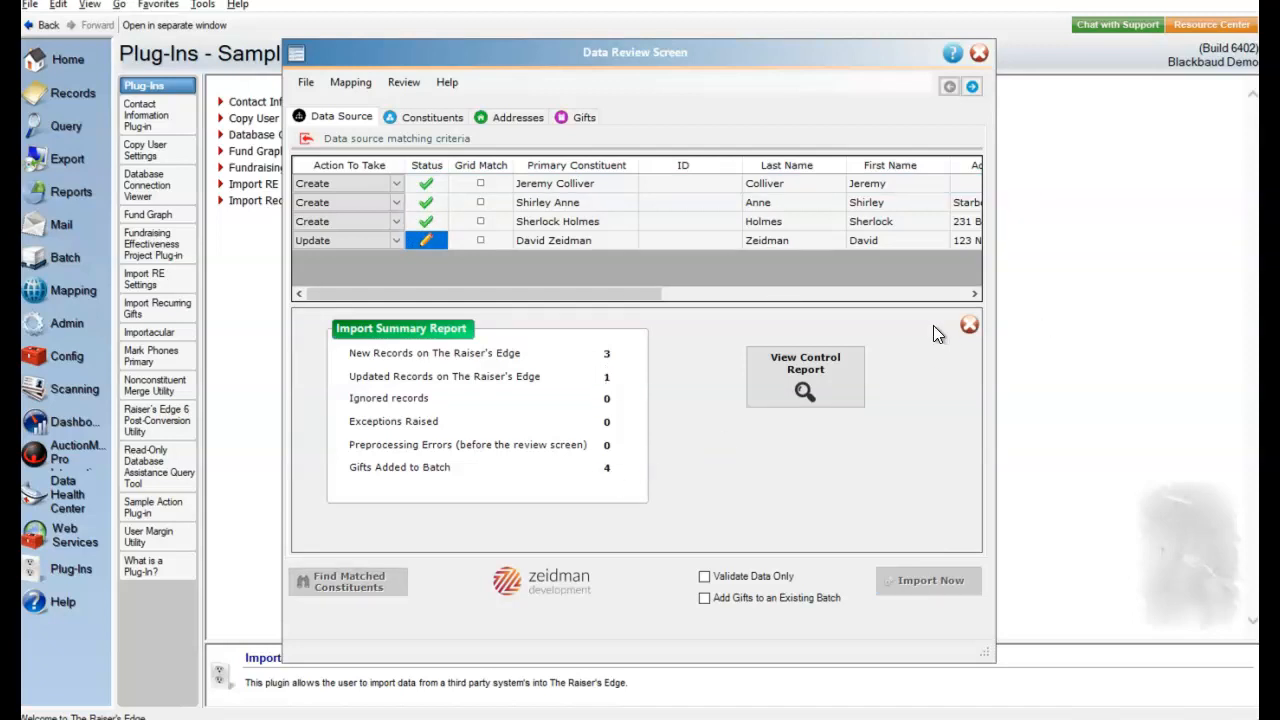
- Close the import summary report, the data review, the import data source setup and Importacular
click(969, 327)
click(979, 51)
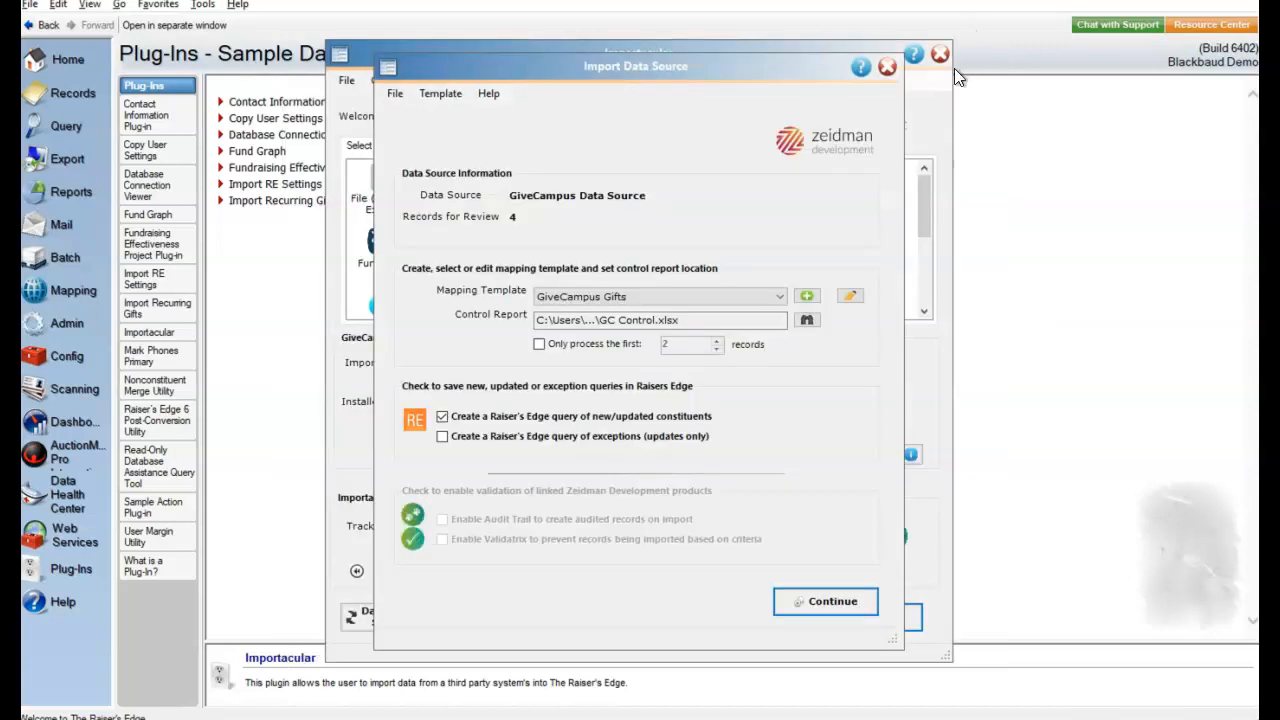
click(887, 67)
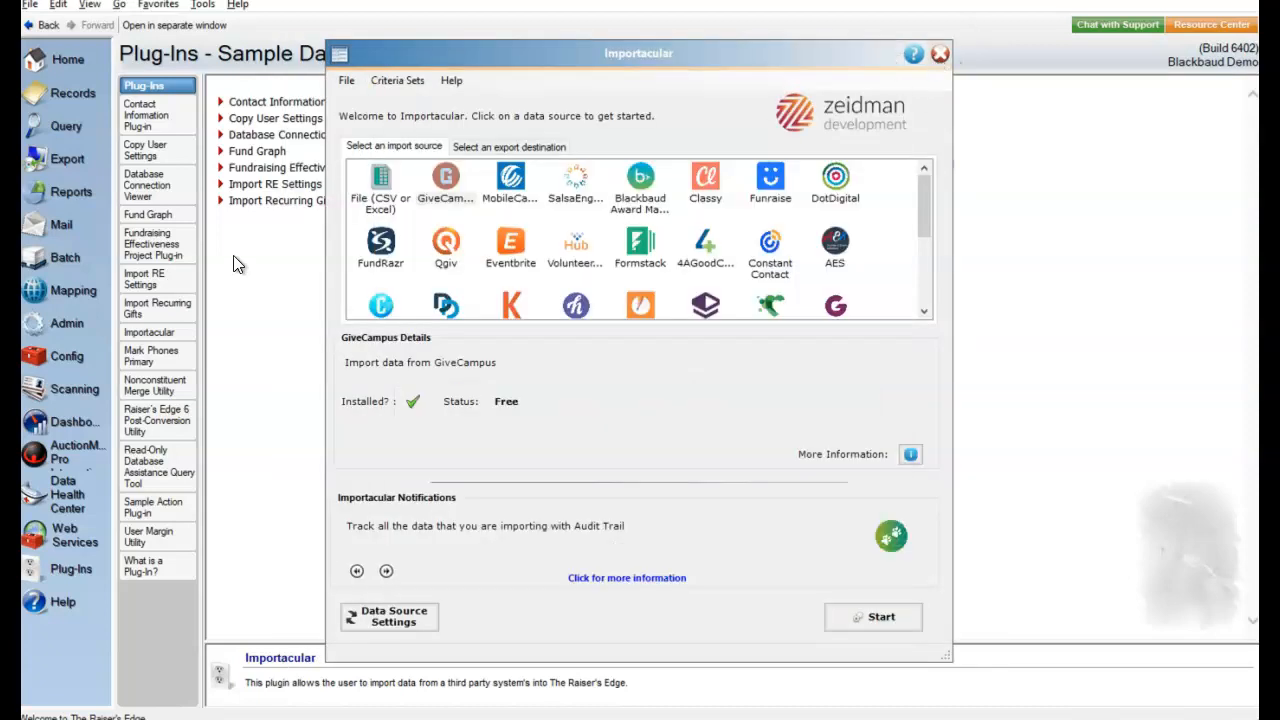
click(939, 54)
- Open gift batch 176 from the GiveCampus Data Source, validate it and commit it without modifying the batch totals
click(62, 262)
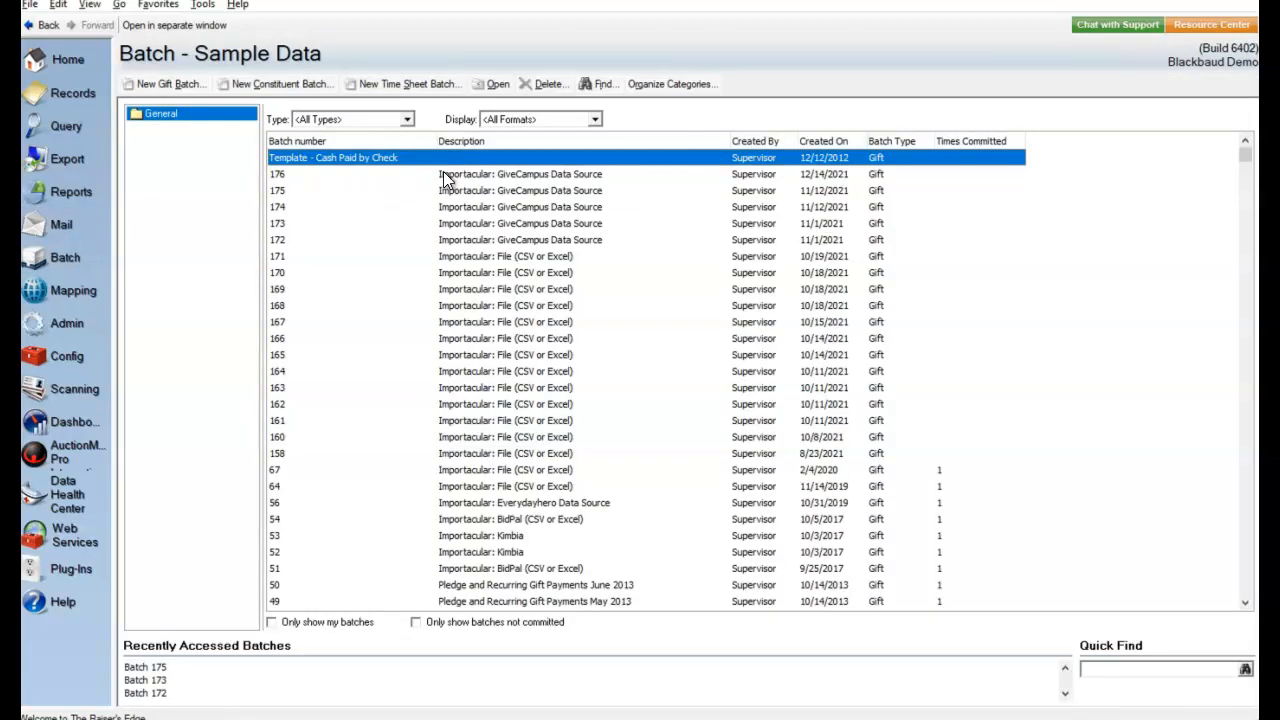
double_click(448, 174)
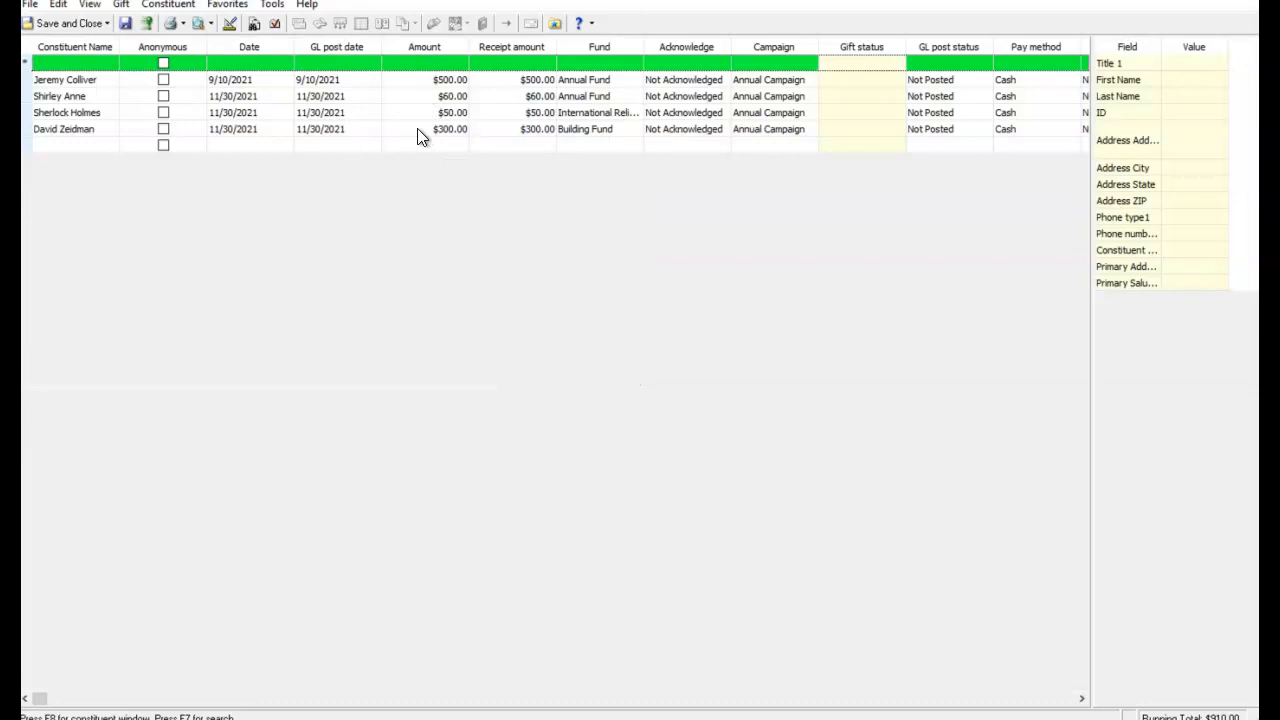
click(147, 23)
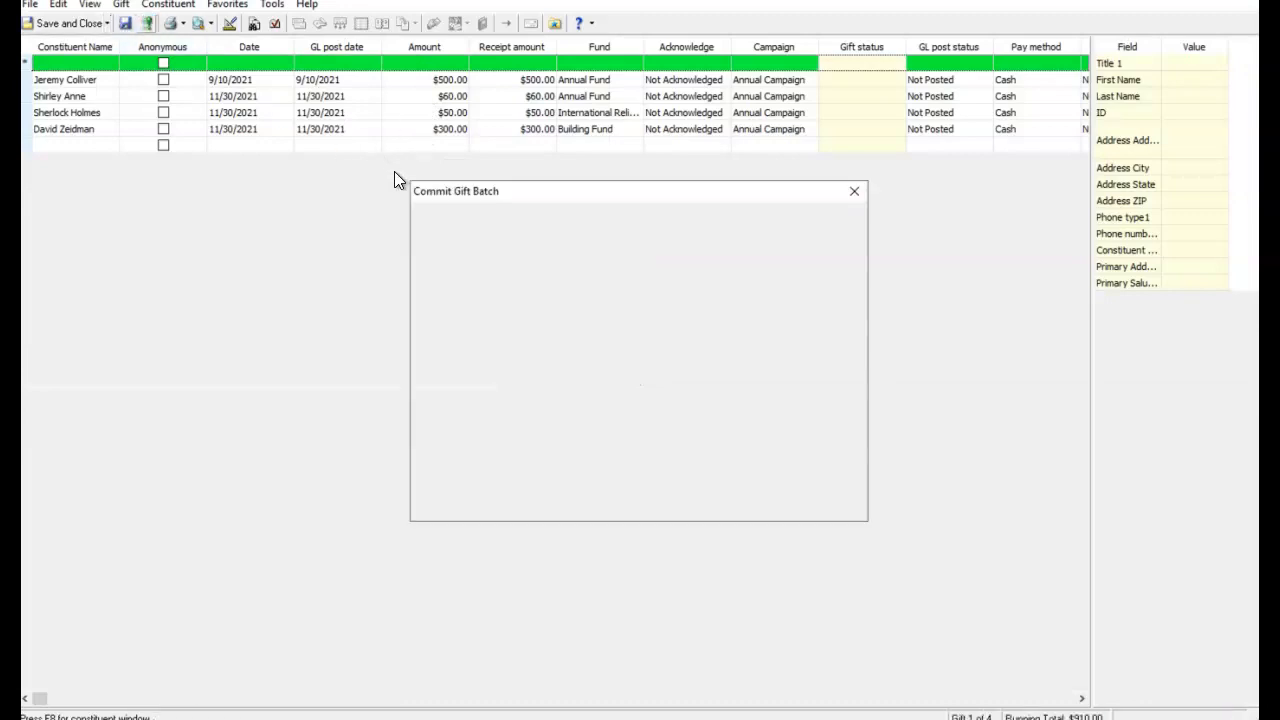
click(824, 508)
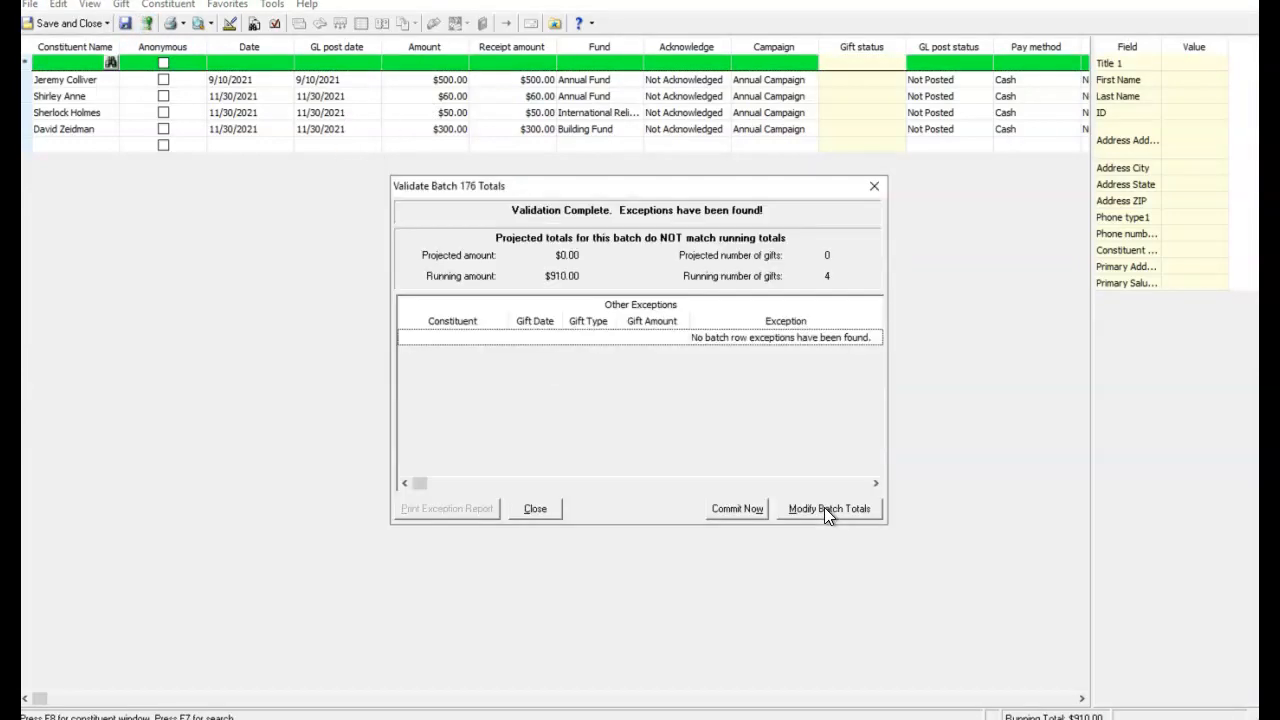
click(747, 509)
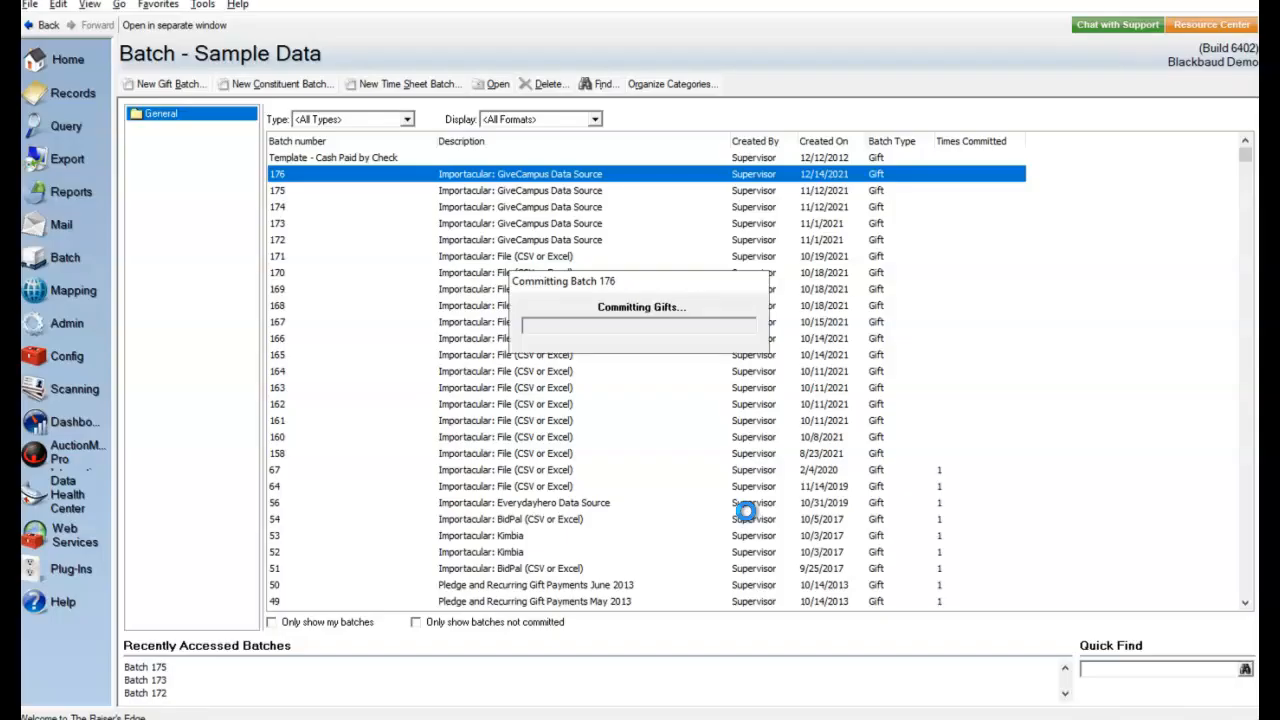
click(585, 501)
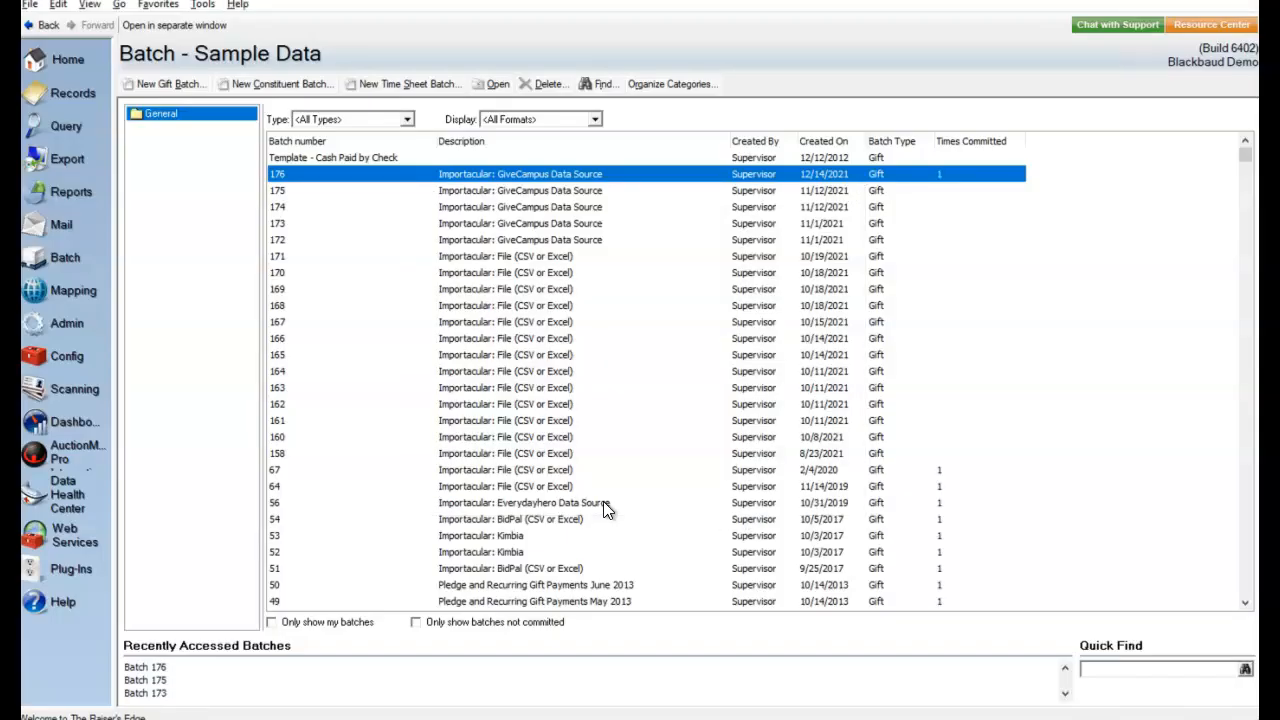
- Open the saved Give Campus Demo query and view the email addresses of the second constituent in its results
click(63, 133)
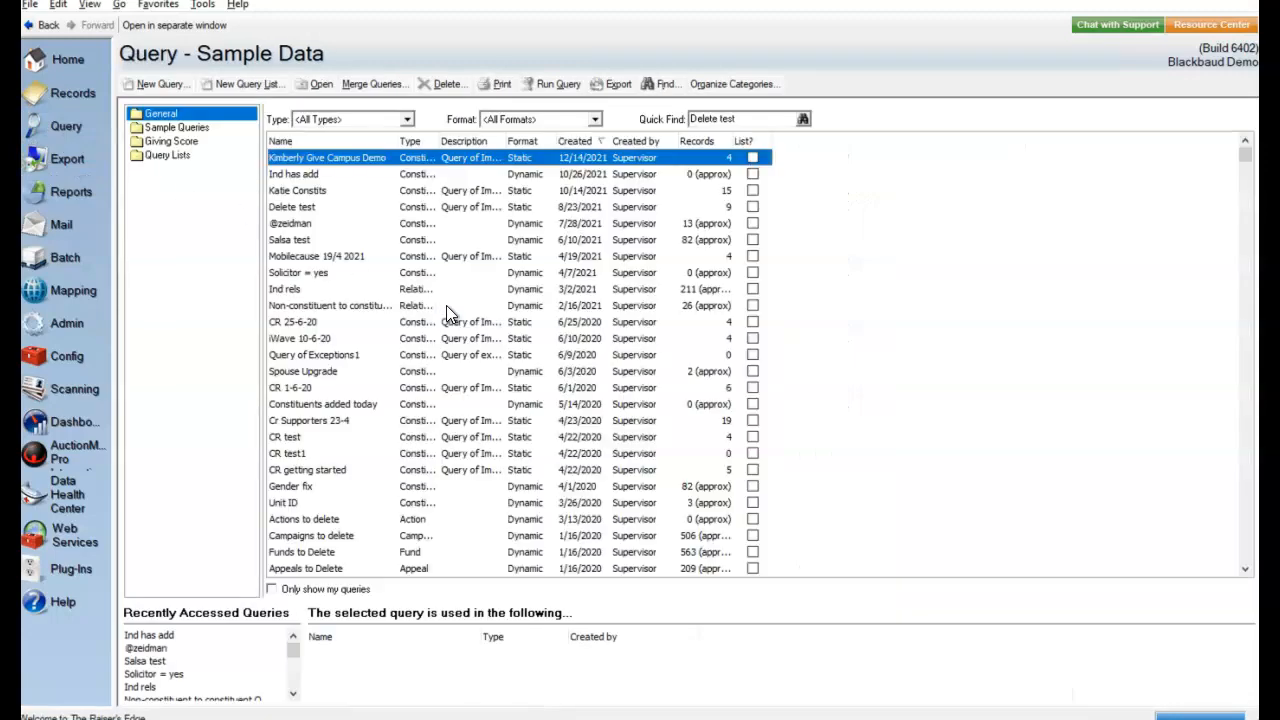
double_click(350, 160)
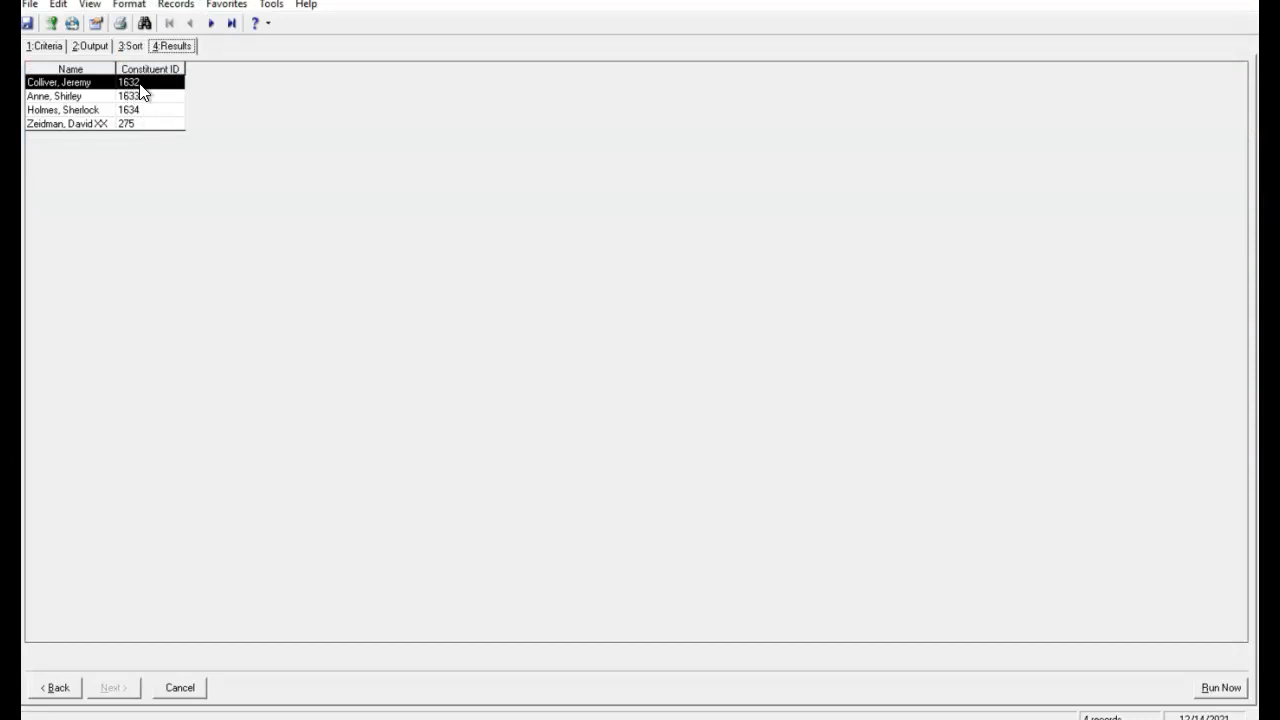
double_click(141, 97)
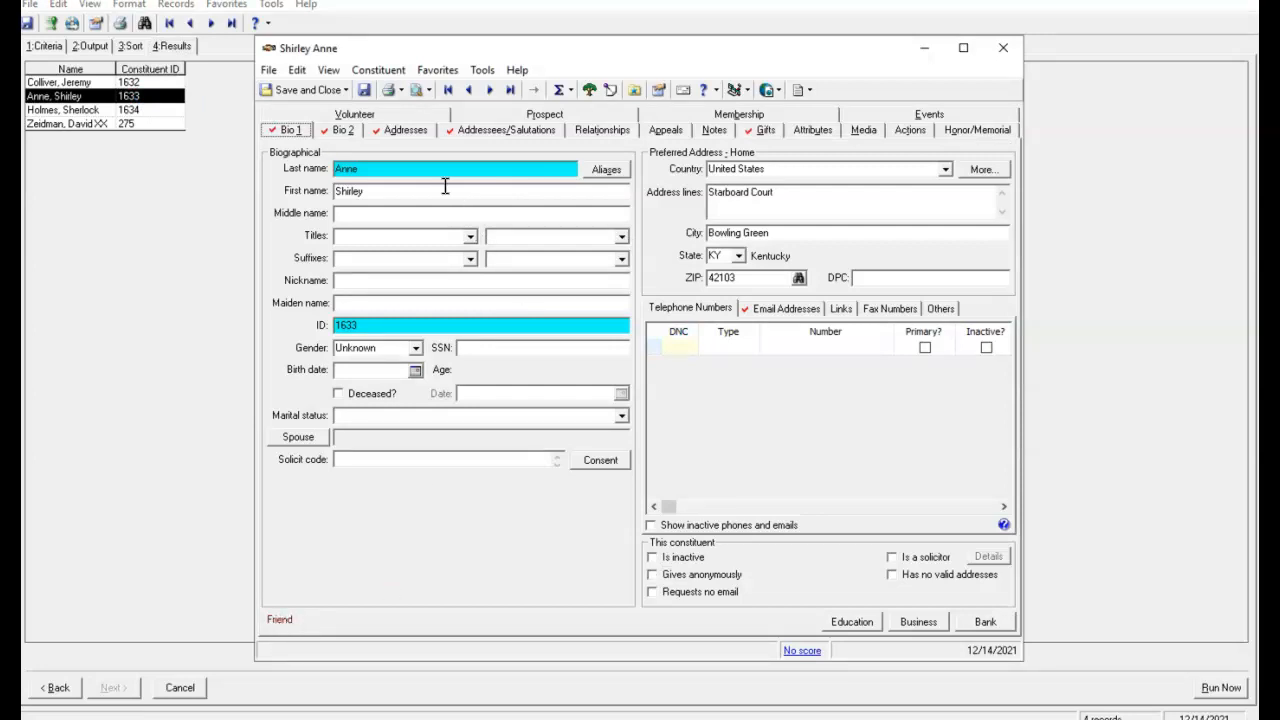
click(785, 312)
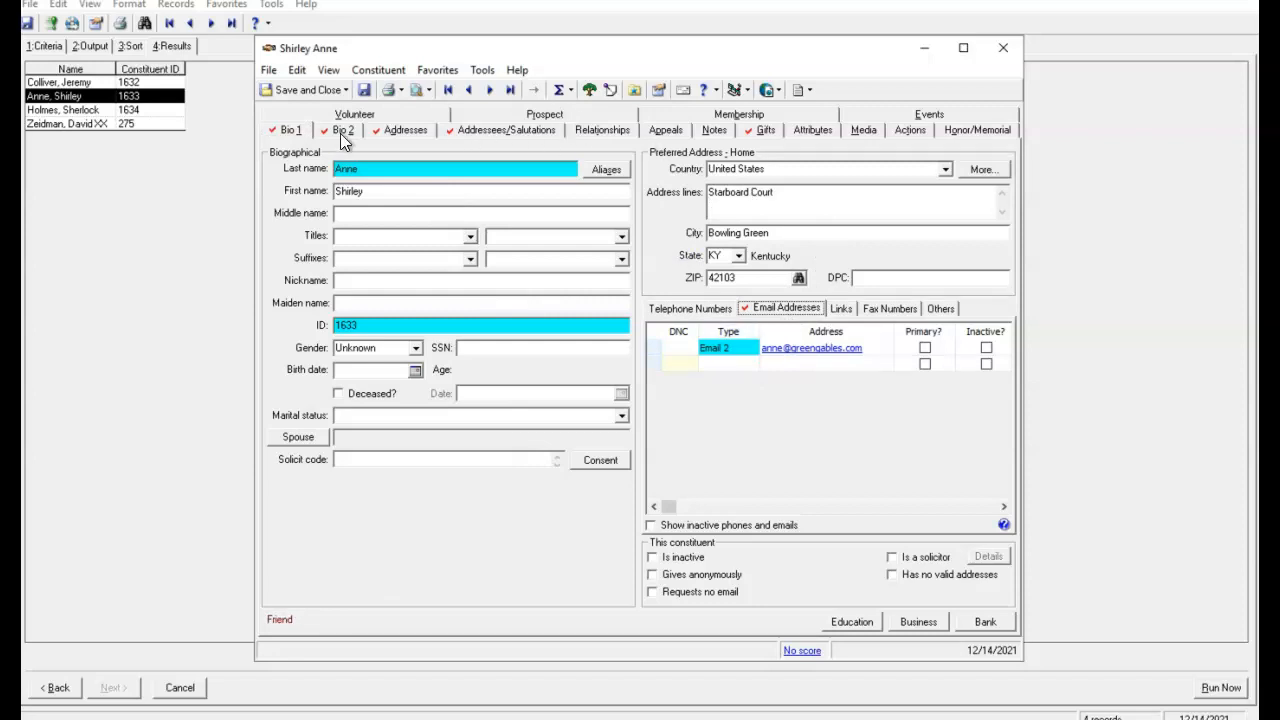
- Review the constituent's 11/30/2021 gift with its attributes and the addressees and salutations, and close the record
click(760, 131)
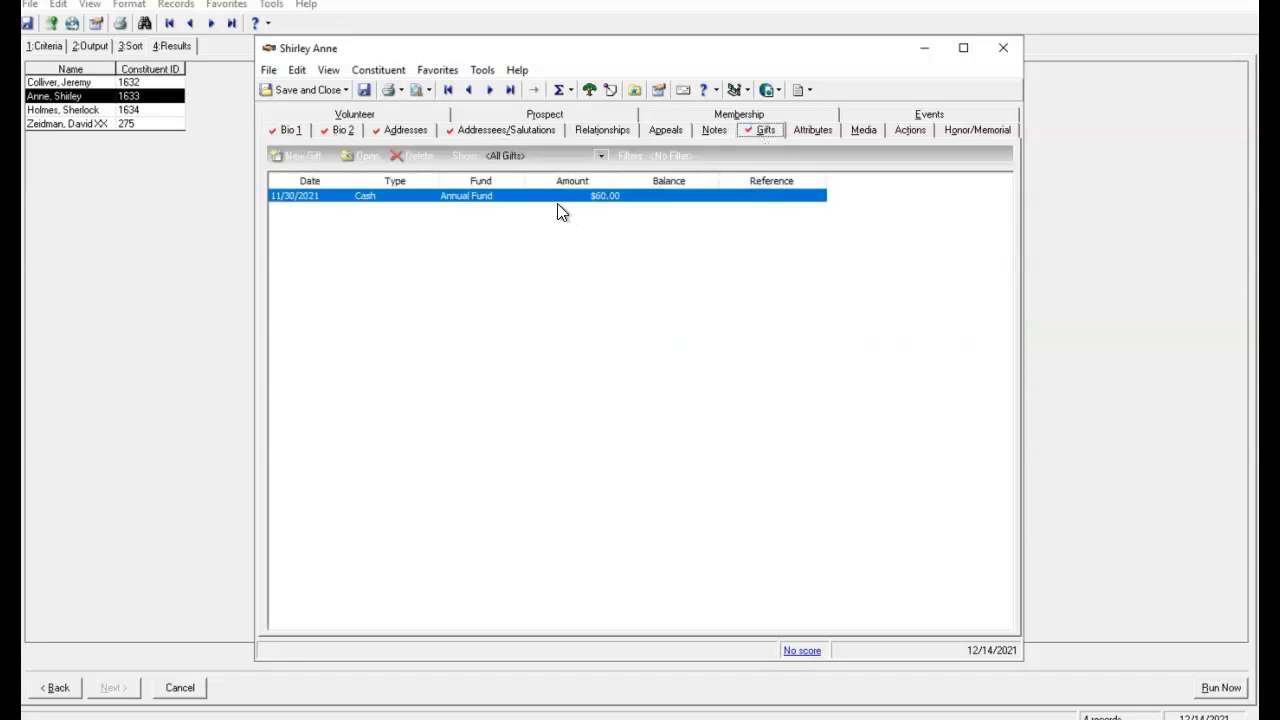
double_click(557, 205)
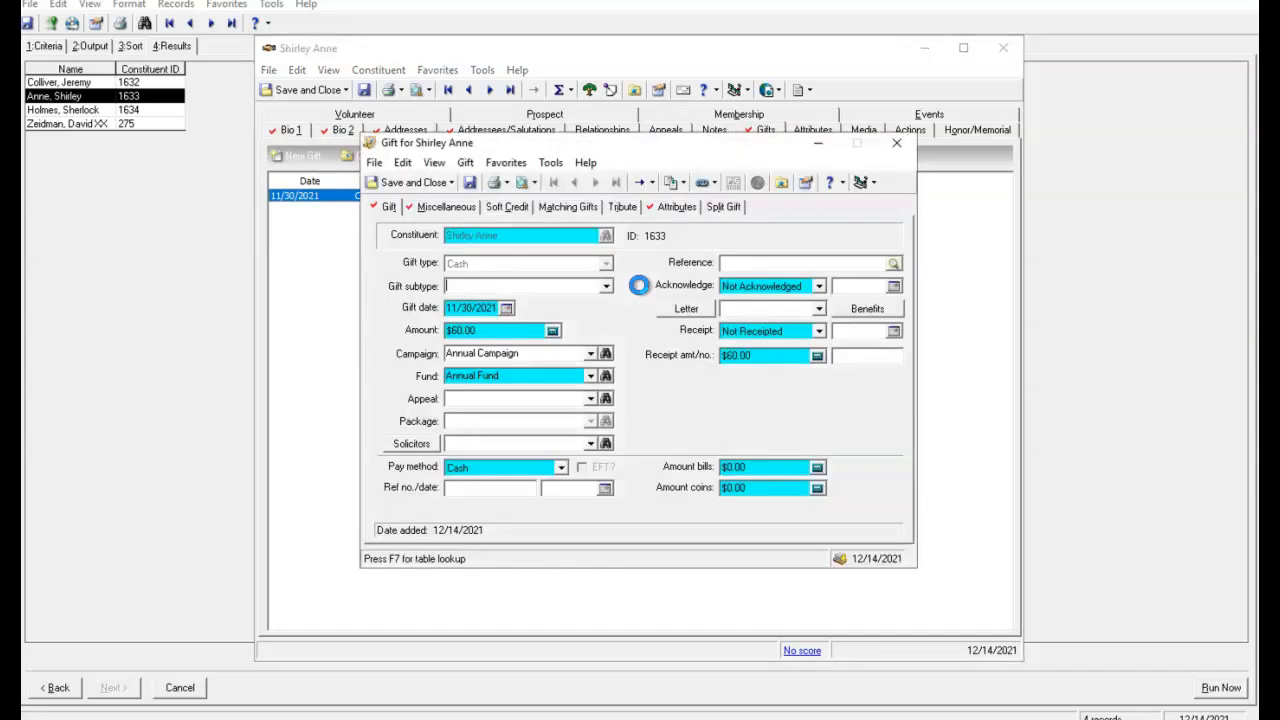
click(656, 208)
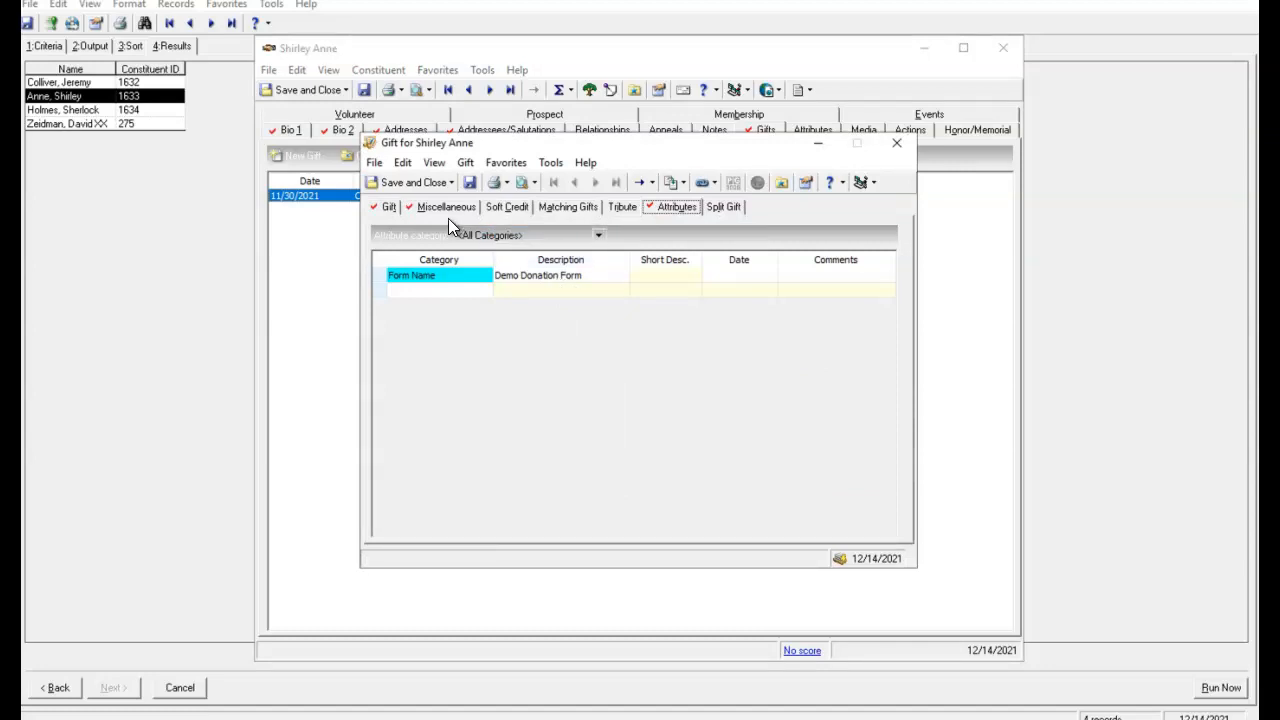
click(896, 143)
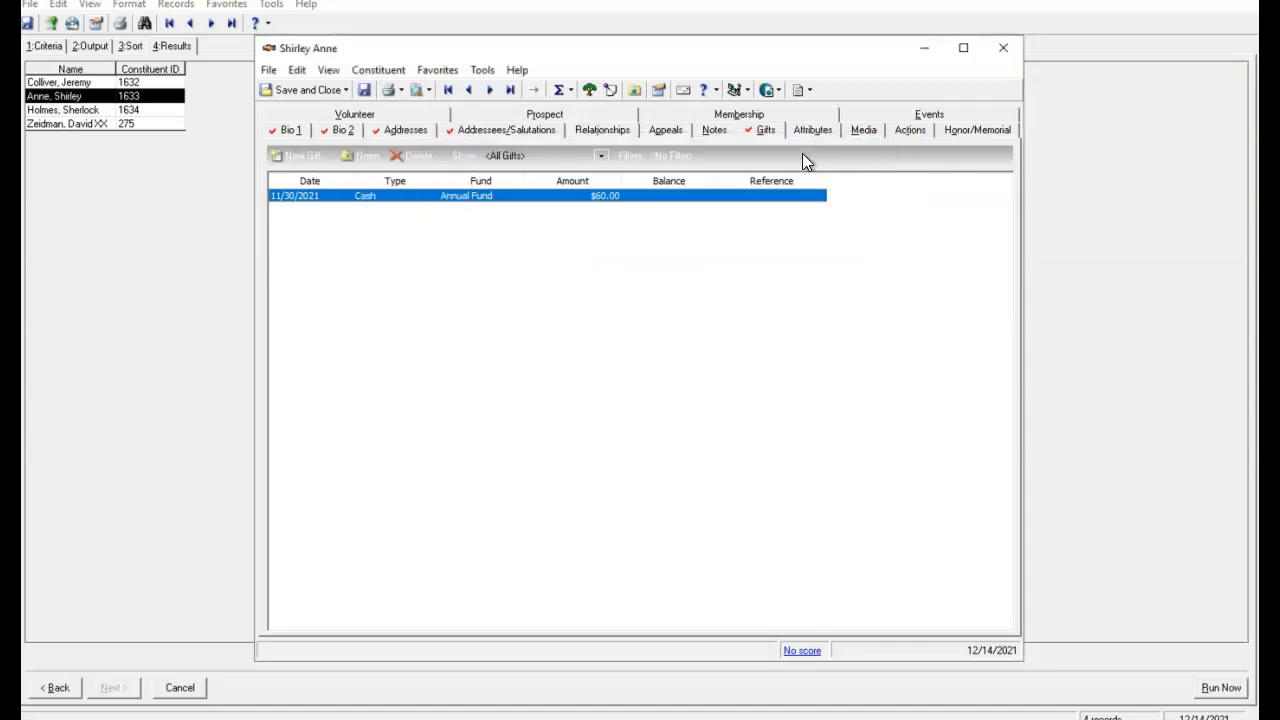
click(519, 133)
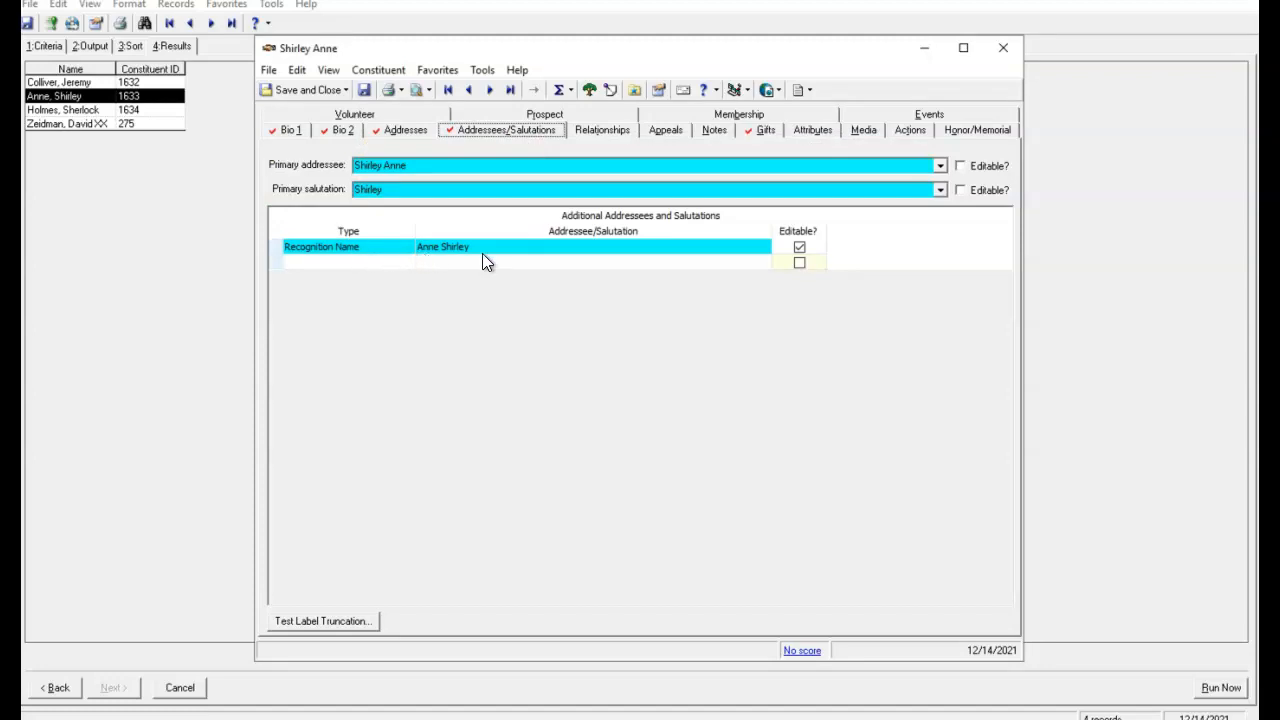
click(1001, 49)
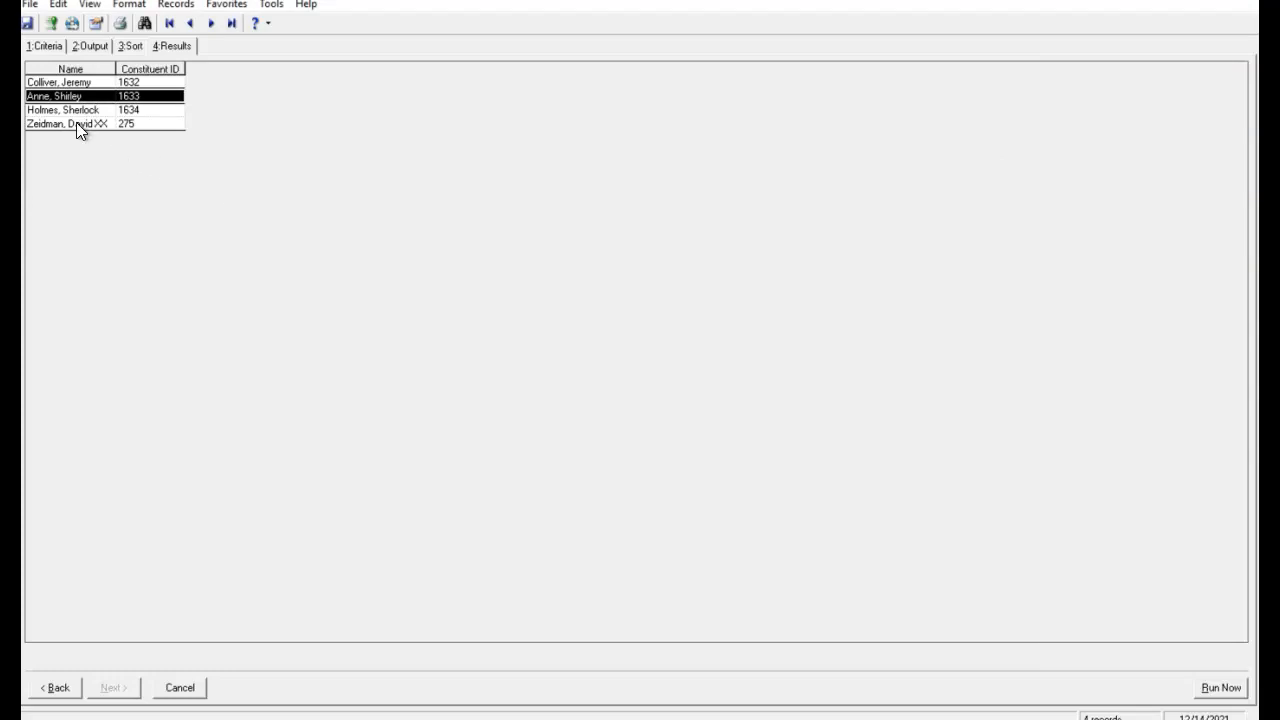
- Open the last constituent in the query results and view the list of gifts
double_click(76, 122)
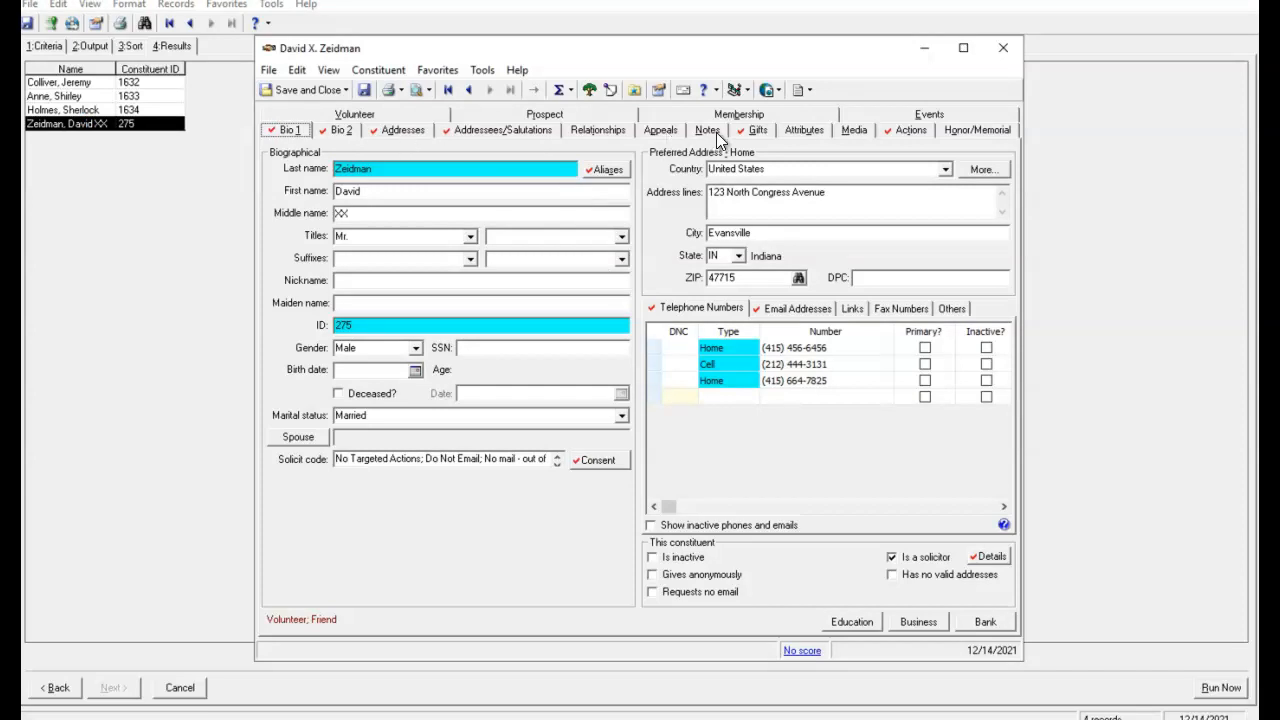
click(758, 130)
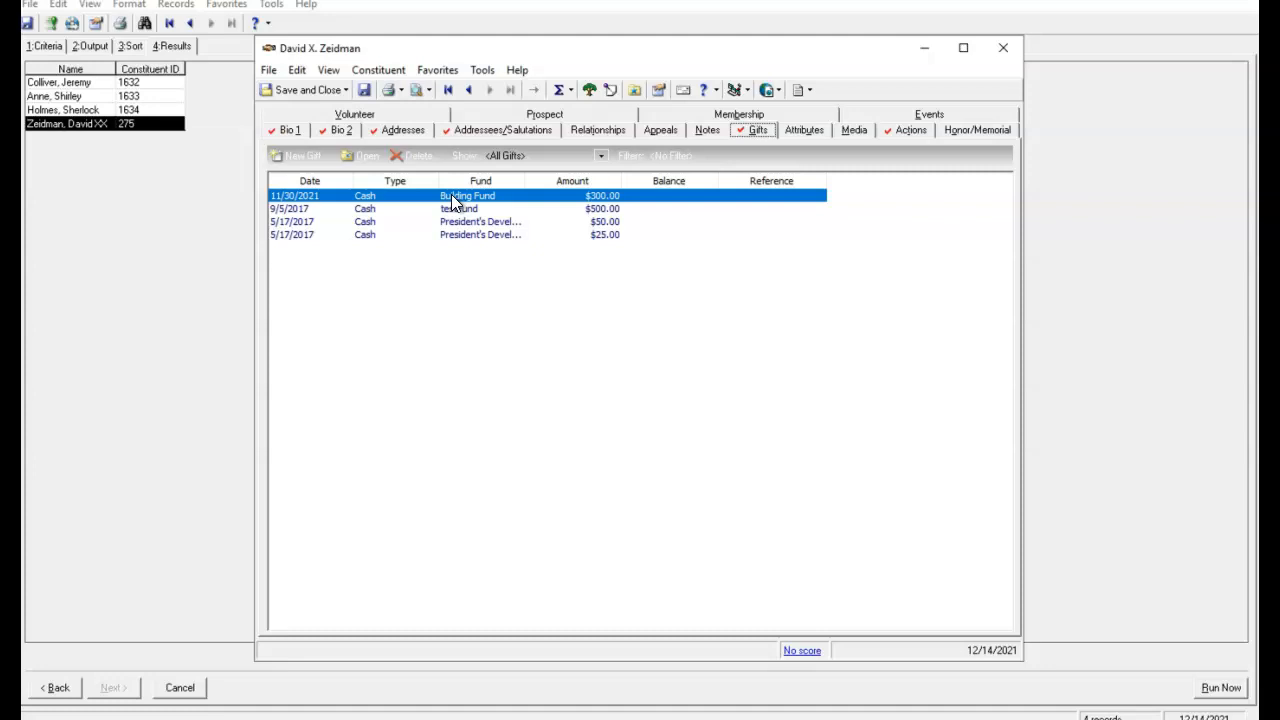